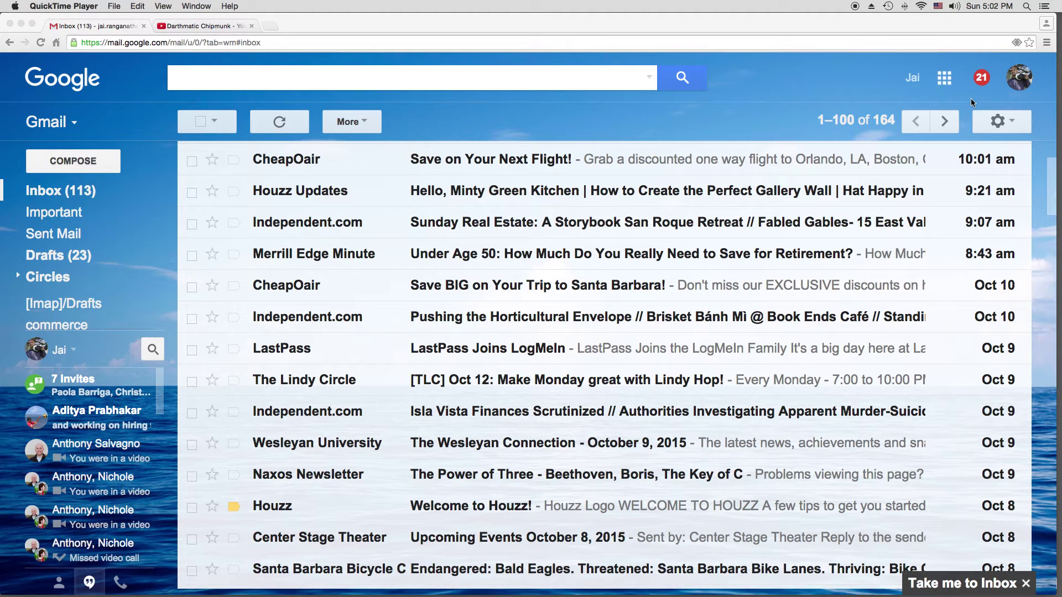
# Step: Switch from Gmail to Google+ using the Google apps launcher
pyautogui.click(944, 79)
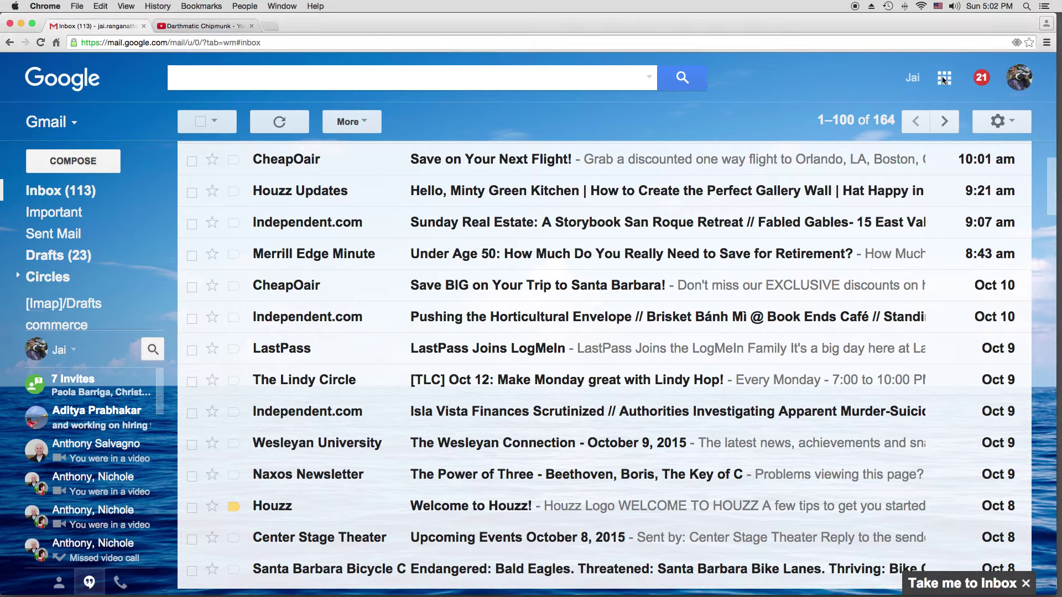
pyautogui.click(945, 79)
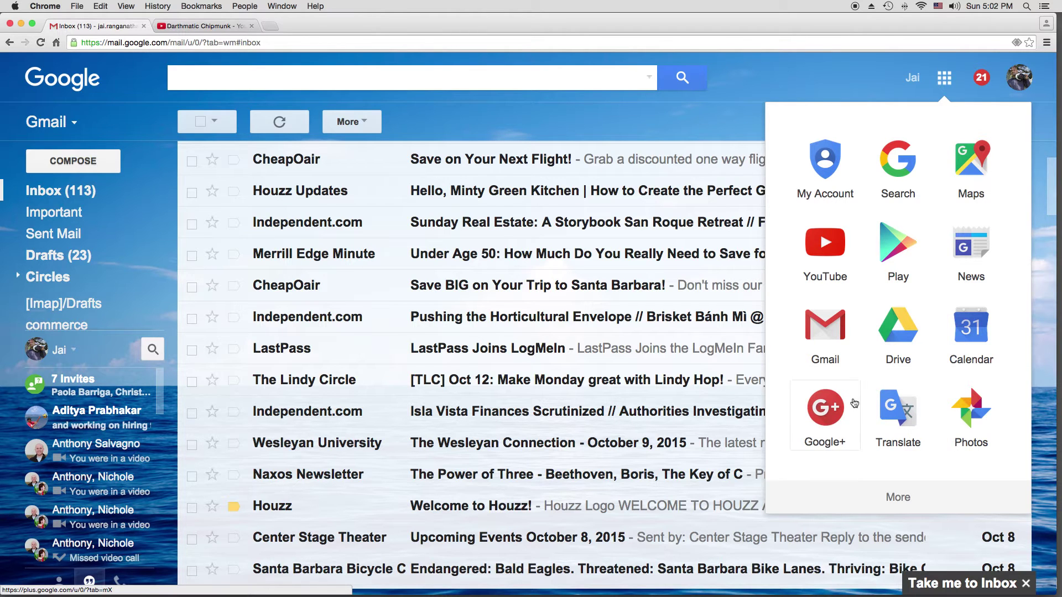
pyautogui.click(829, 422)
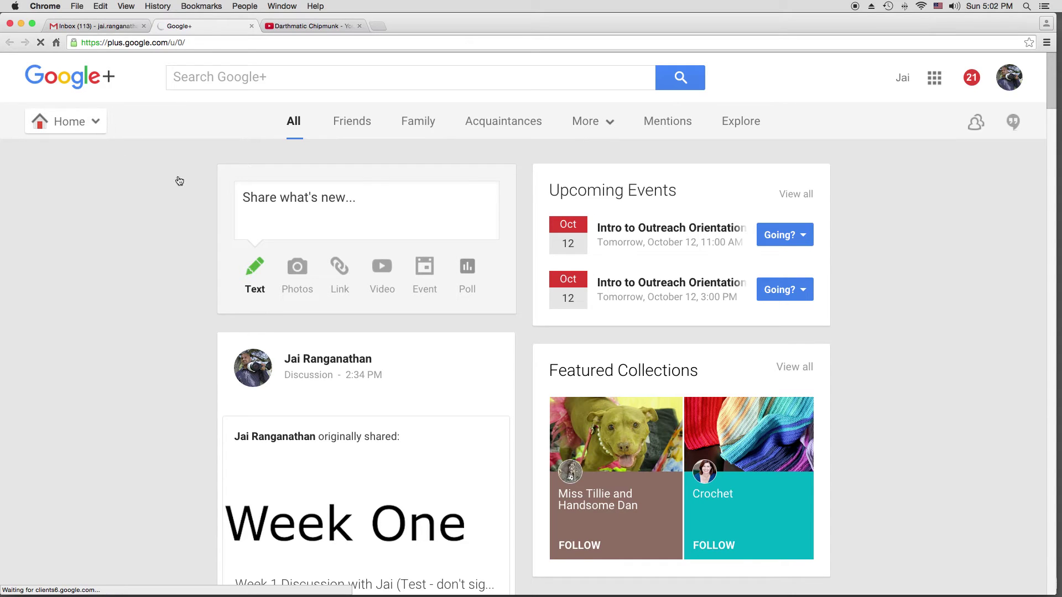
# Step: Open the Communities section from the Google+ home page
pyautogui.click(97, 124)
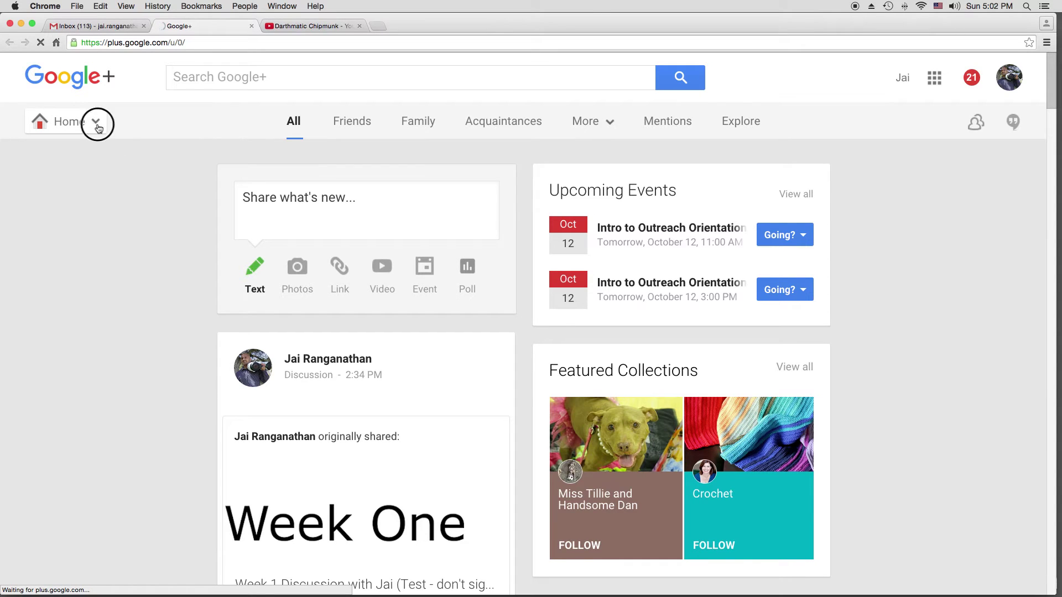
pyautogui.click(95, 124)
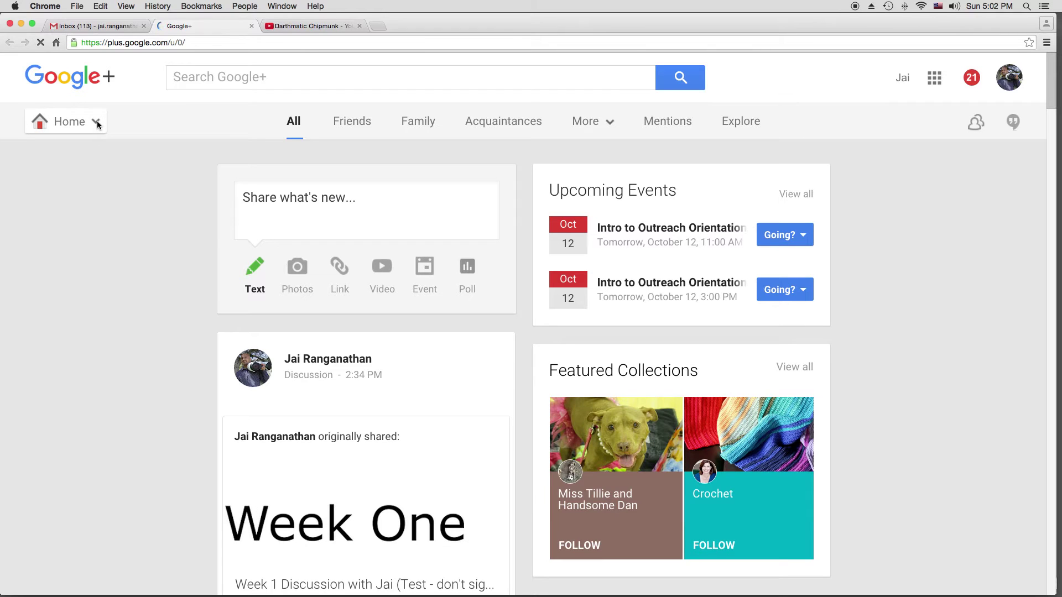
pyautogui.click(96, 125)
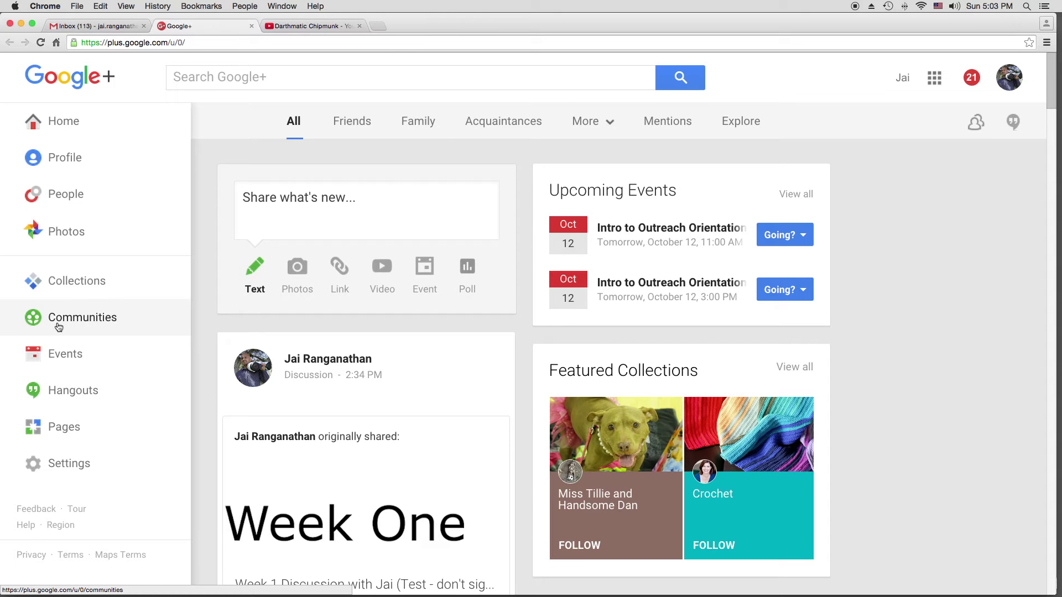
pyautogui.click(79, 325)
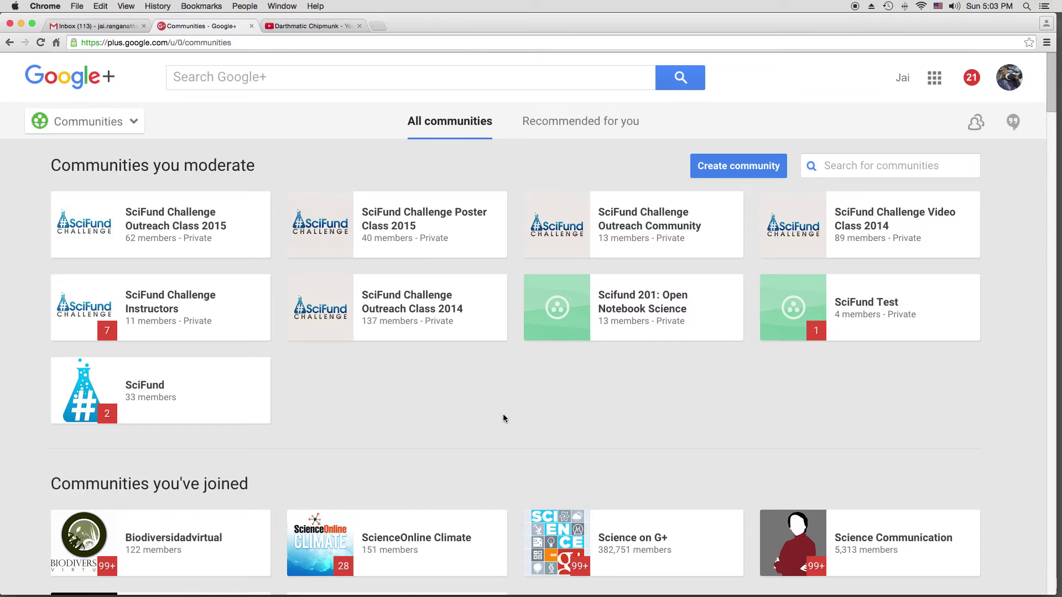
# Step: Look over the community list and open the SciFund Challenge Outreach Class 2015 community
pyautogui.scroll(-2, 503, 418)
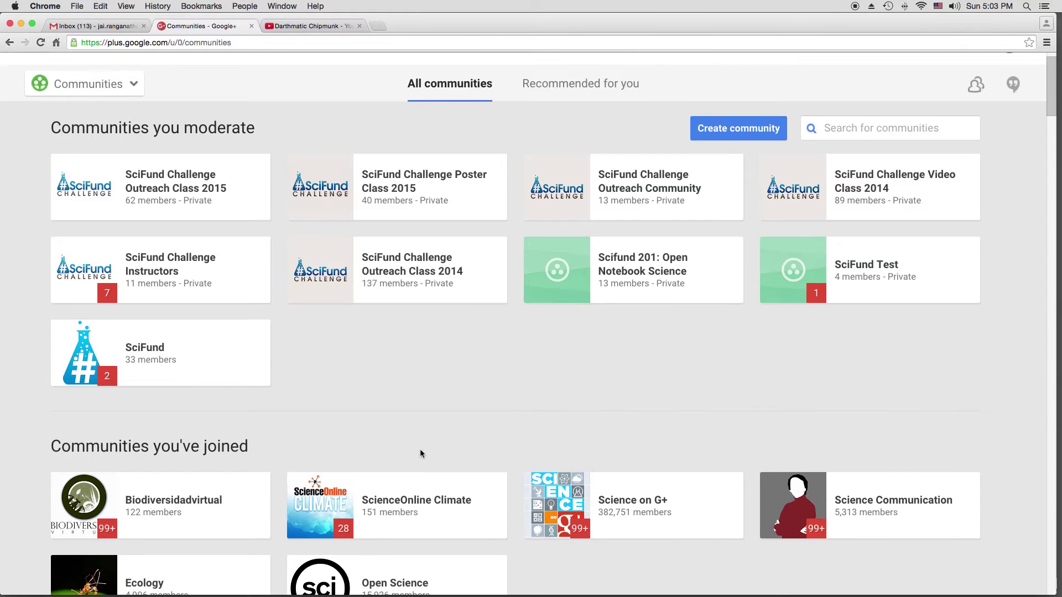
pyautogui.scroll(1, 303, 432)
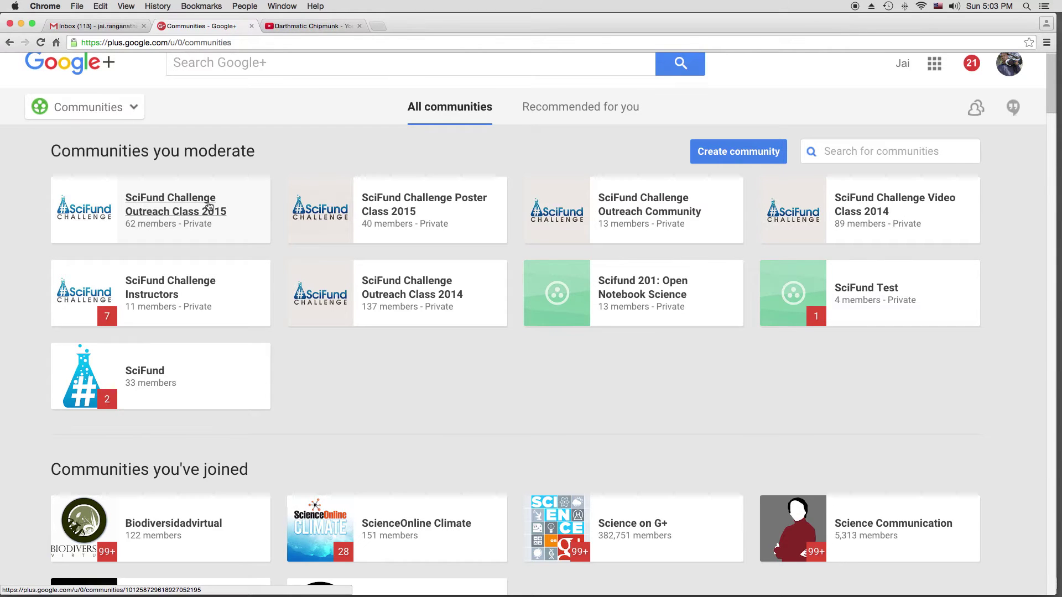
pyautogui.click(187, 201)
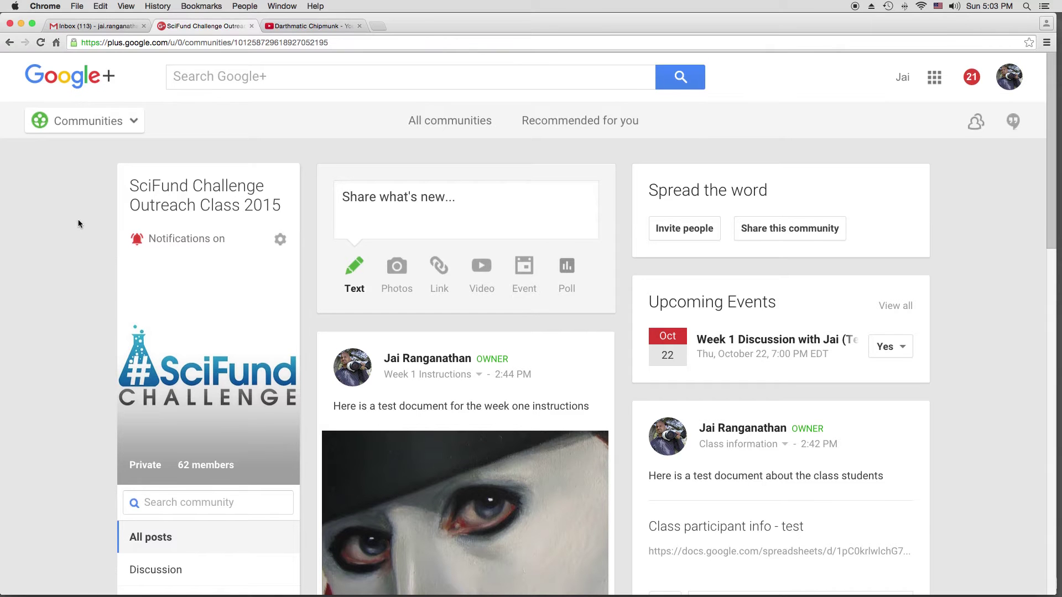
# Step: Look through the community's stream of posts, upcoming events and member list
pyautogui.scroll(-5, 79, 223)
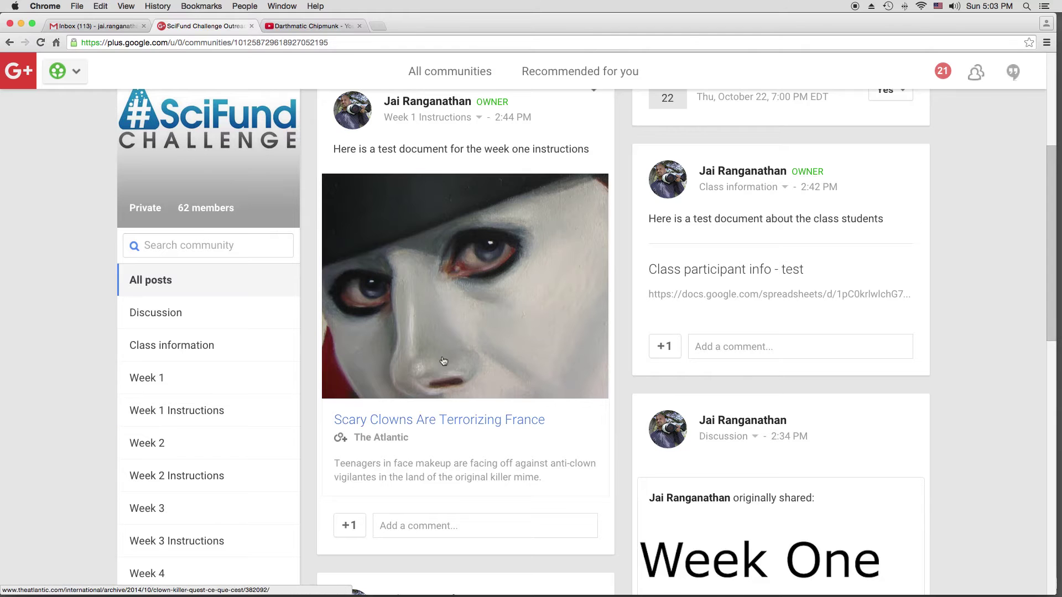
pyautogui.scroll(2, 443, 362)
pyautogui.scroll(-1, 541, 350)
pyautogui.scroll(-5, 708, 388)
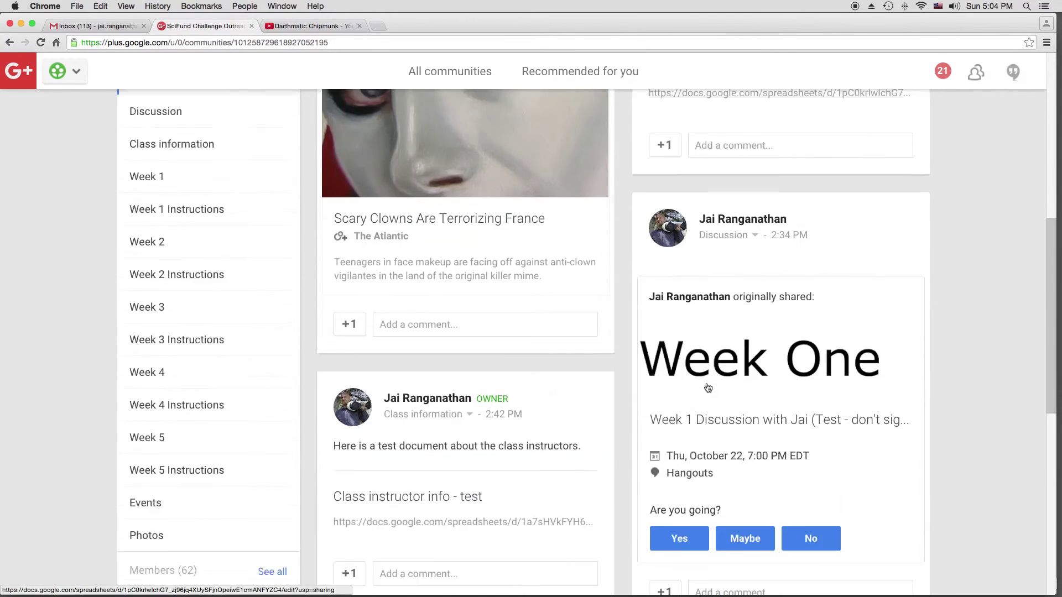
pyautogui.scroll(-7, 708, 387)
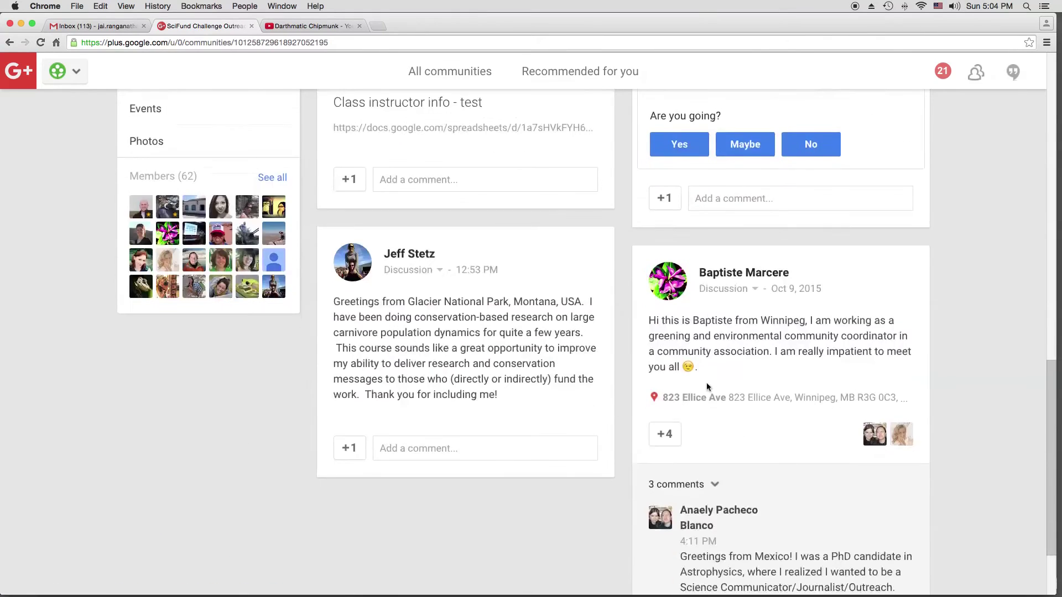
pyautogui.scroll(12, 705, 384)
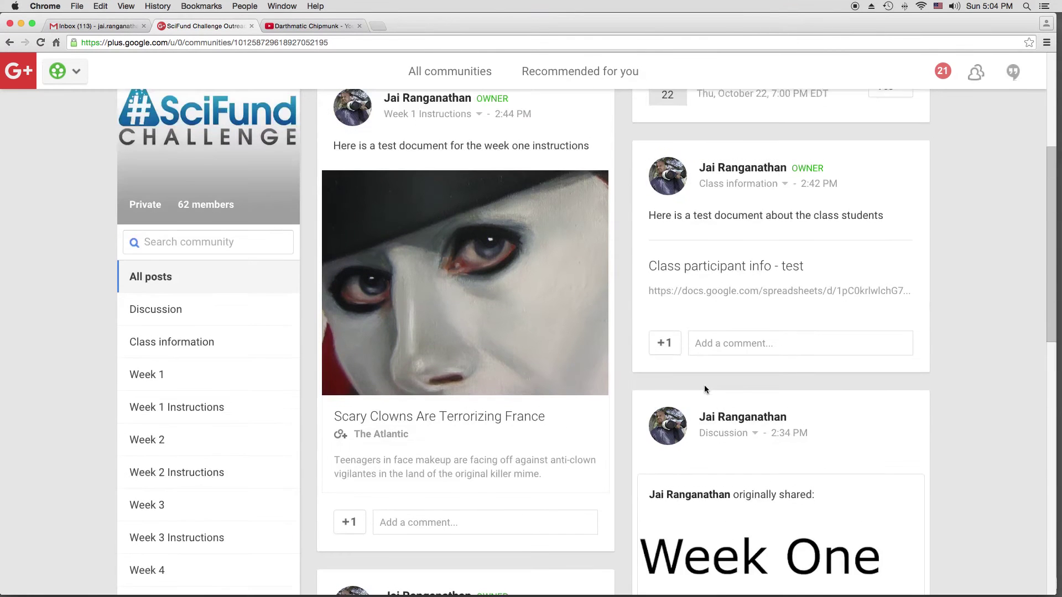
pyautogui.scroll(3, 705, 384)
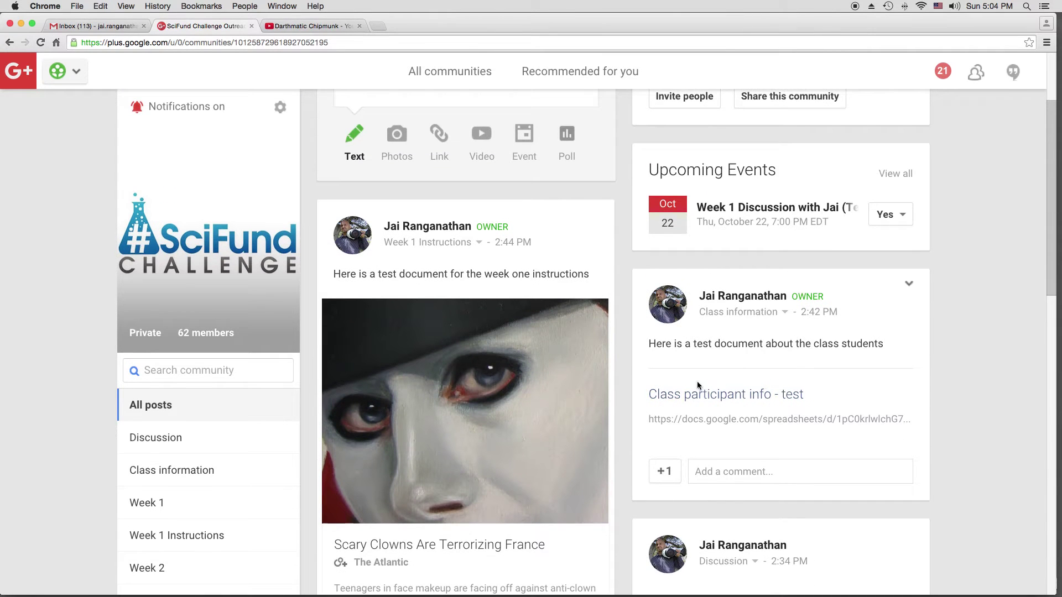
pyautogui.scroll(-1, 480, 388)
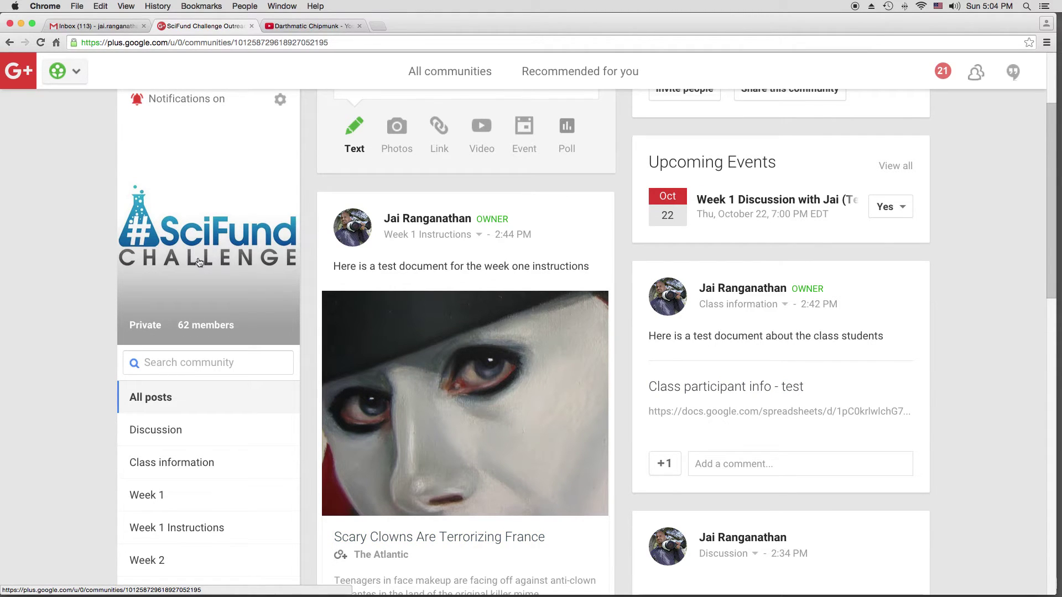
# Step: Review the community's categories, show only the Week 1 Instructions posts and look over the shared document
pyautogui.scroll(-4, 205, 253)
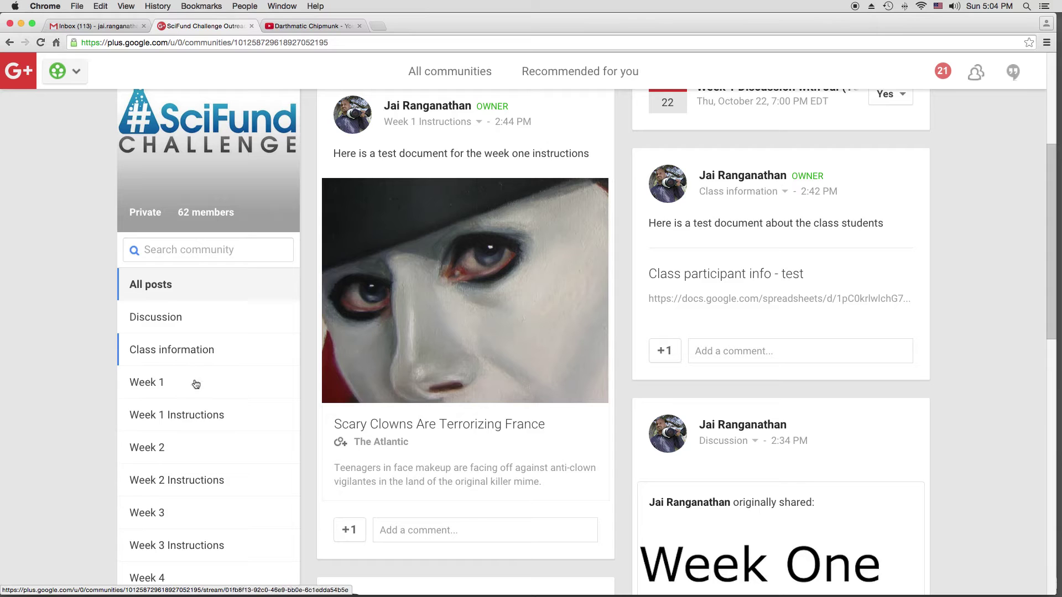
pyautogui.scroll(-1, 207, 448)
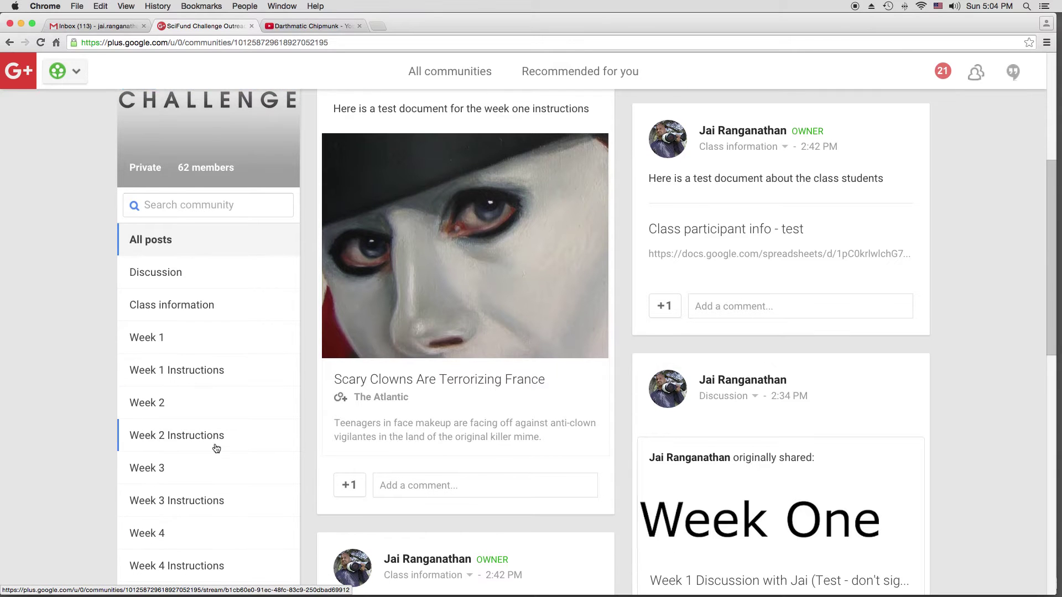
pyautogui.scroll(-1, 224, 448)
pyautogui.scroll(1, 223, 447)
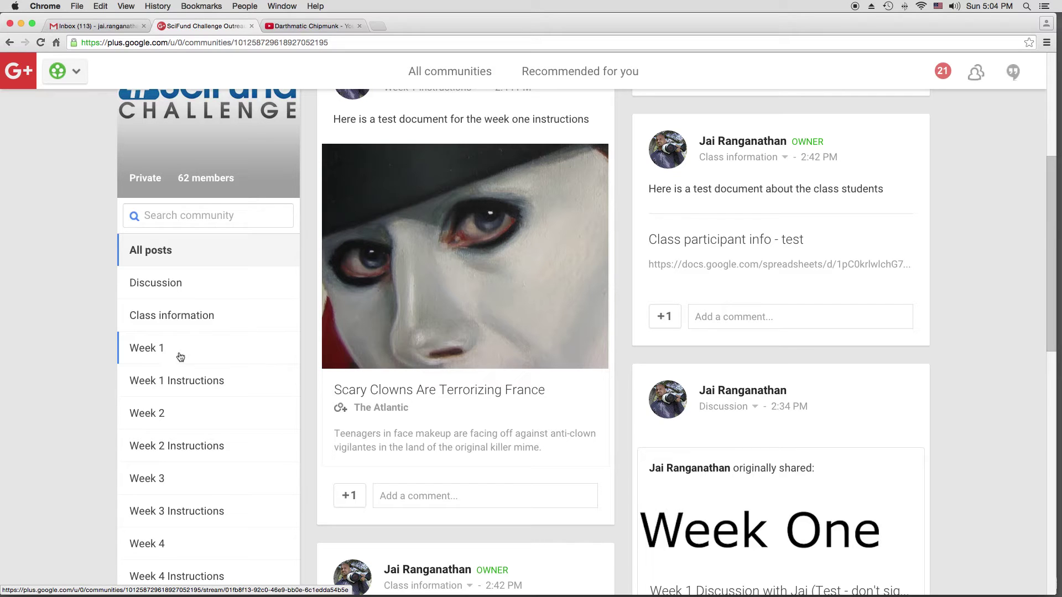
pyautogui.click(206, 390)
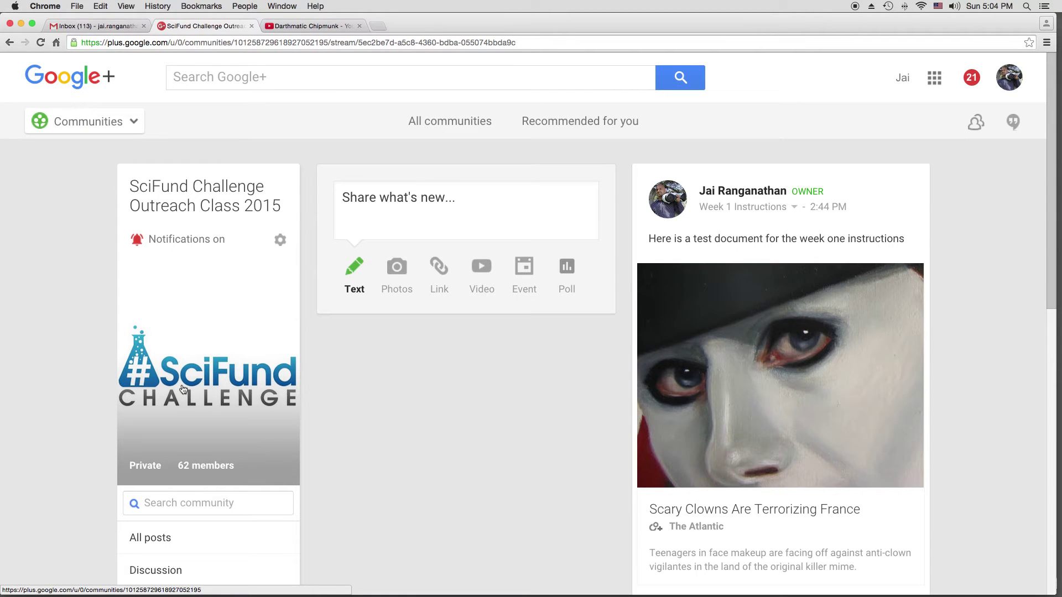
pyautogui.scroll(-4, 599, 388)
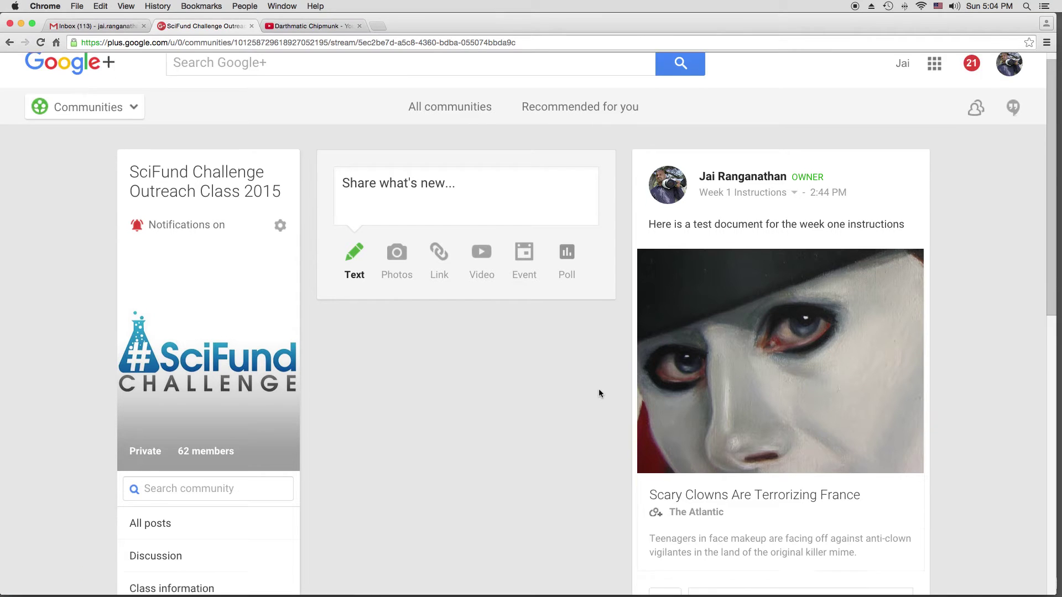
pyautogui.scroll(4, 598, 388)
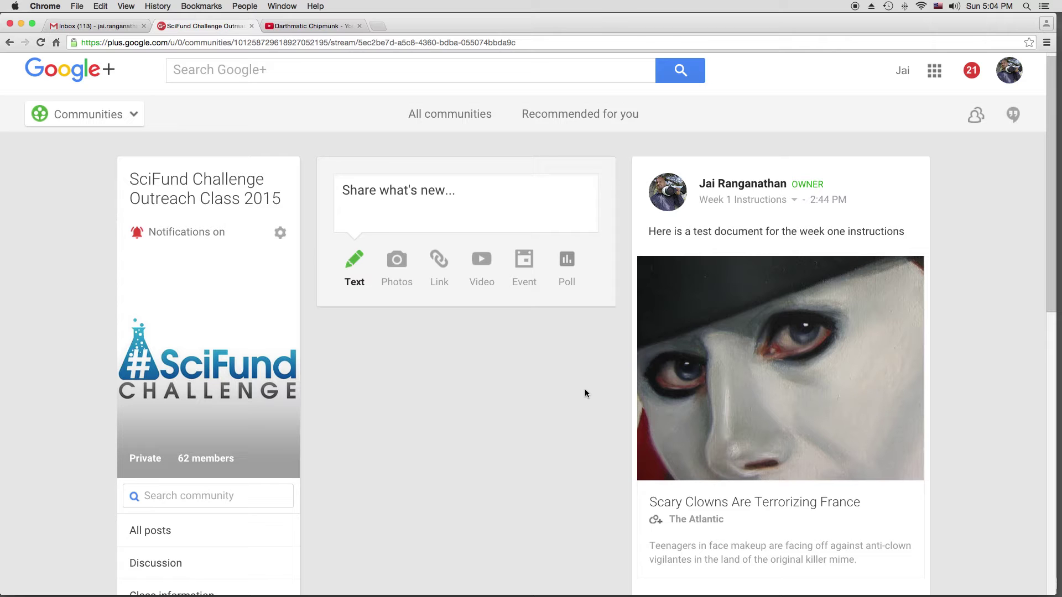
pyautogui.scroll(-1, 535, 386)
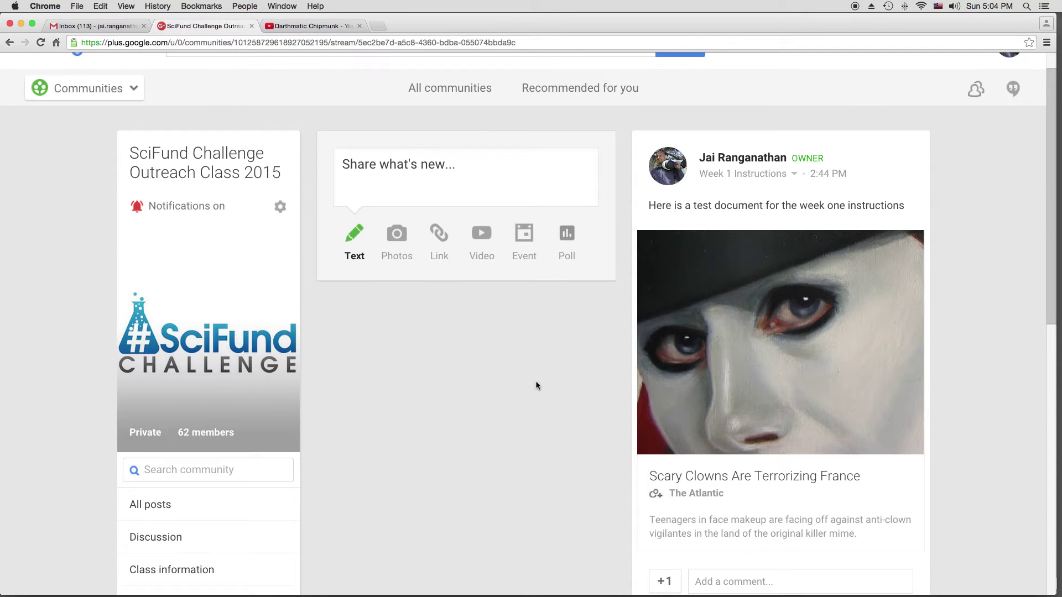
pyautogui.scroll(-4, 536, 385)
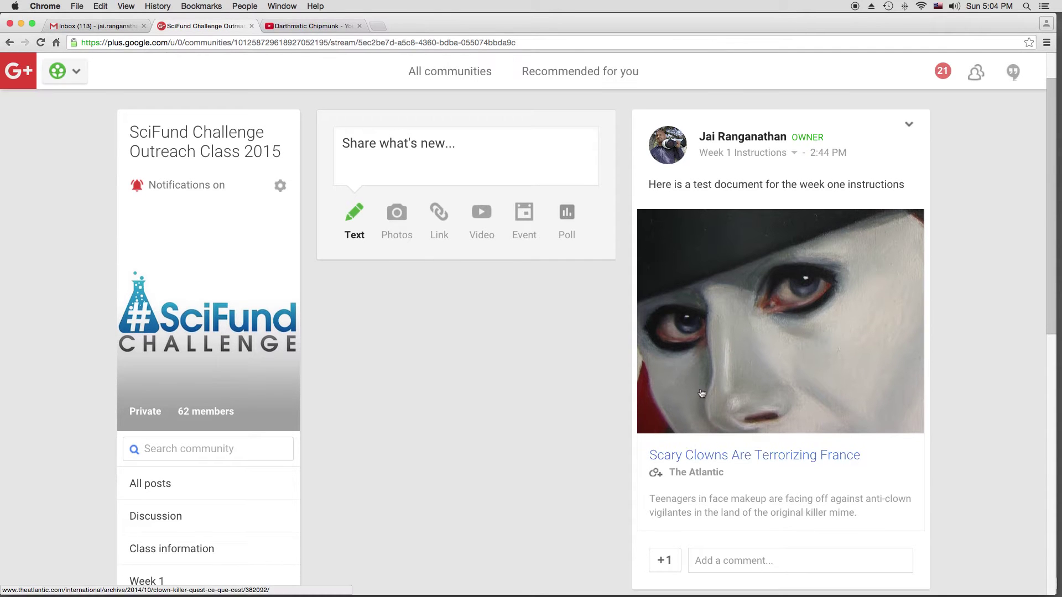
pyautogui.scroll(-3, 552, 397)
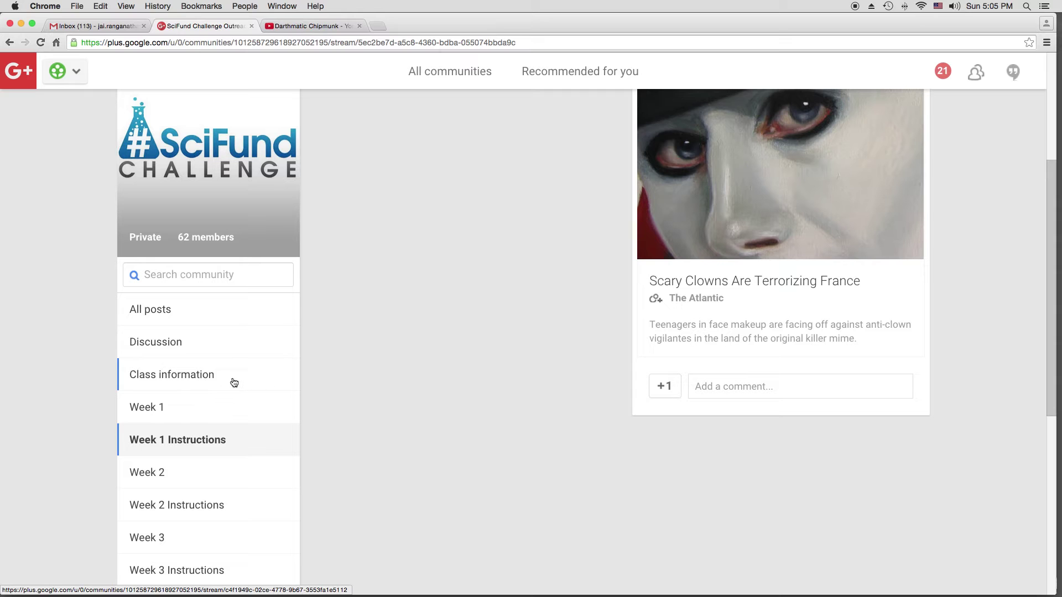
# Step: Show the Class information posts and check the linked "Class instructor info - test" spreadsheet, closing it when done
pyautogui.click(201, 379)
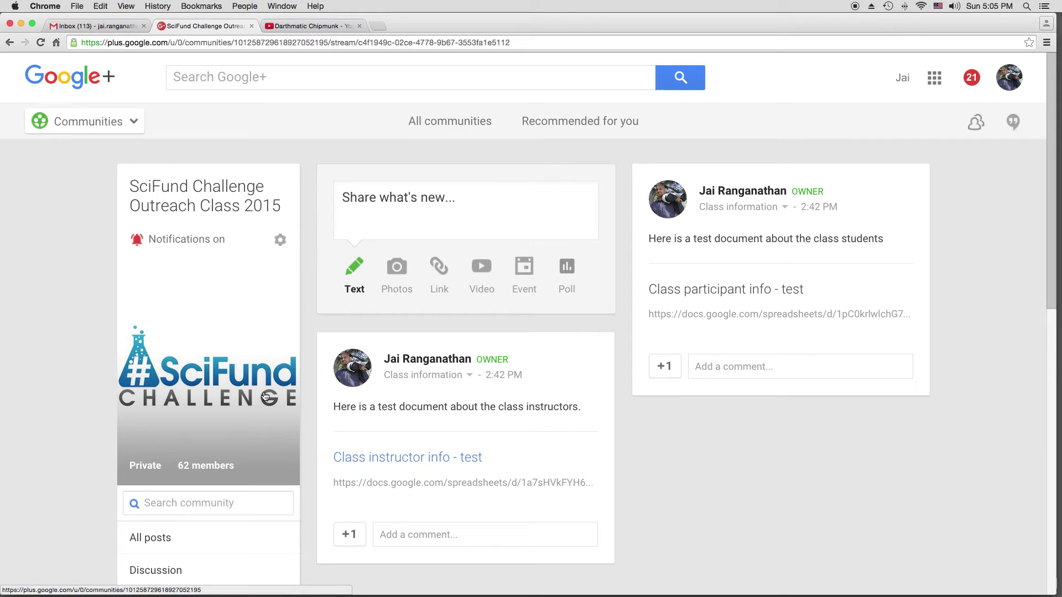
pyautogui.click(443, 470)
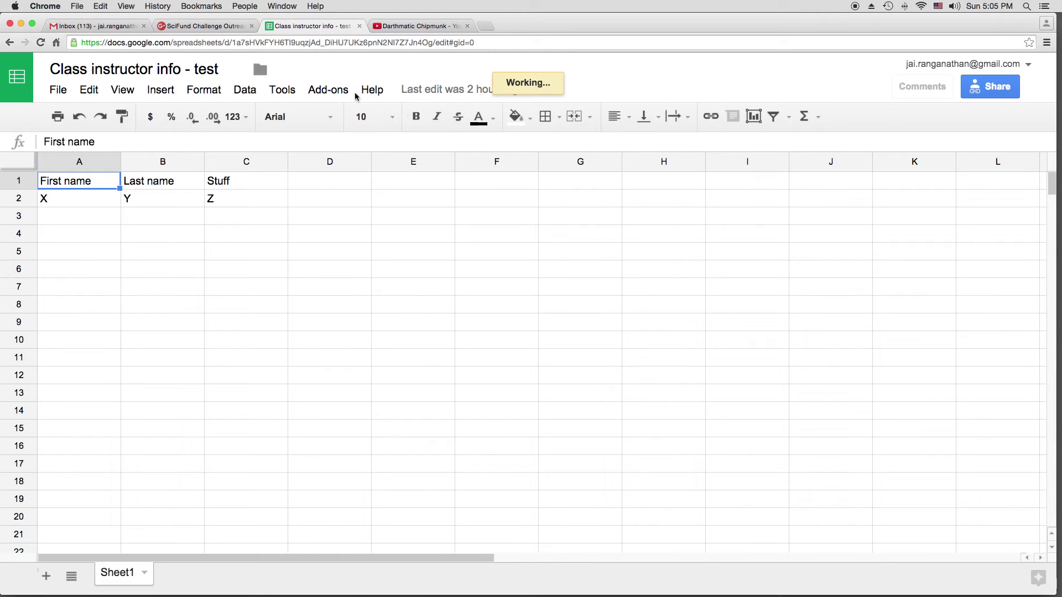
pyautogui.click(358, 29)
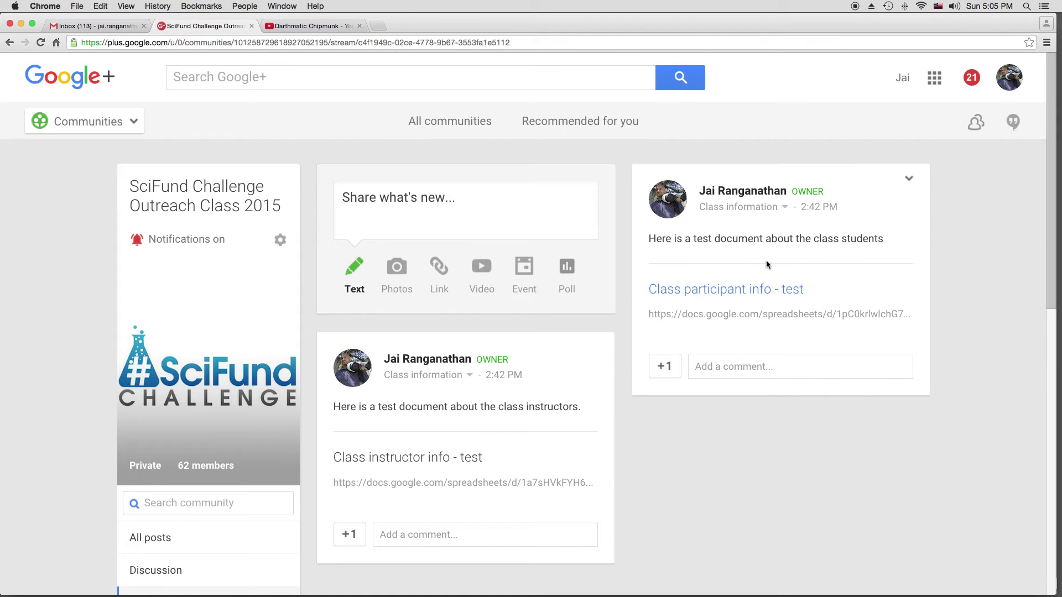
# Step: Look over the remaining Class information posts and return the community to showing all posts
pyautogui.scroll(-5, 765, 265)
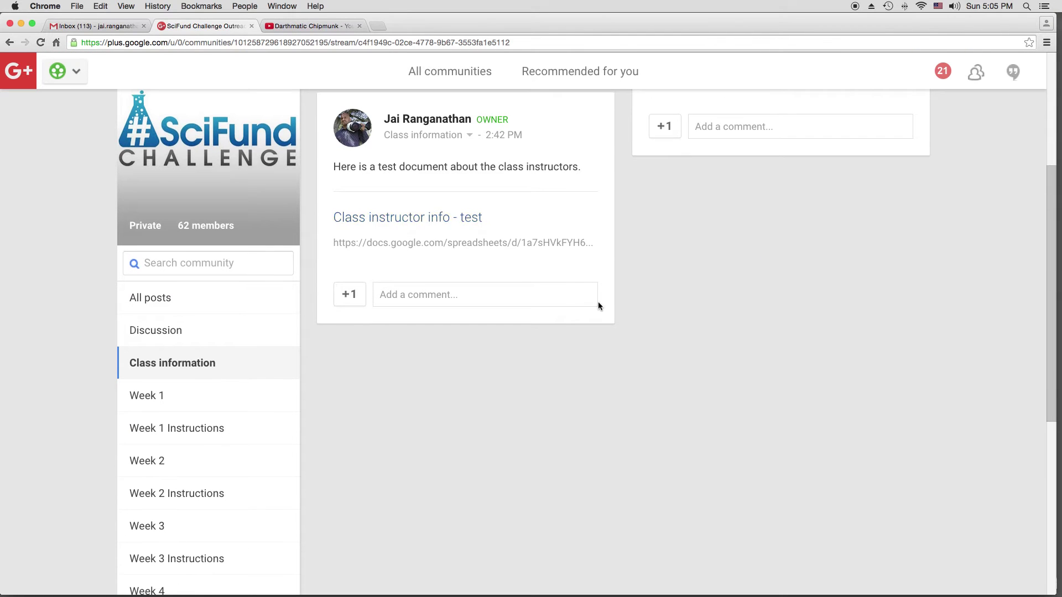
pyautogui.scroll(1, 598, 304)
pyautogui.scroll(1, 594, 301)
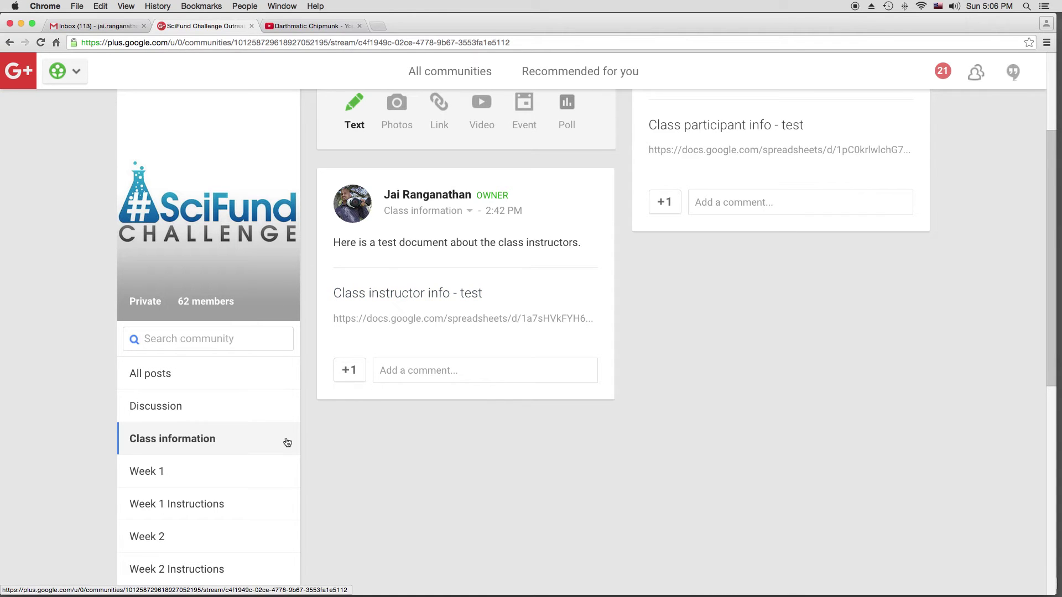
pyautogui.click(170, 384)
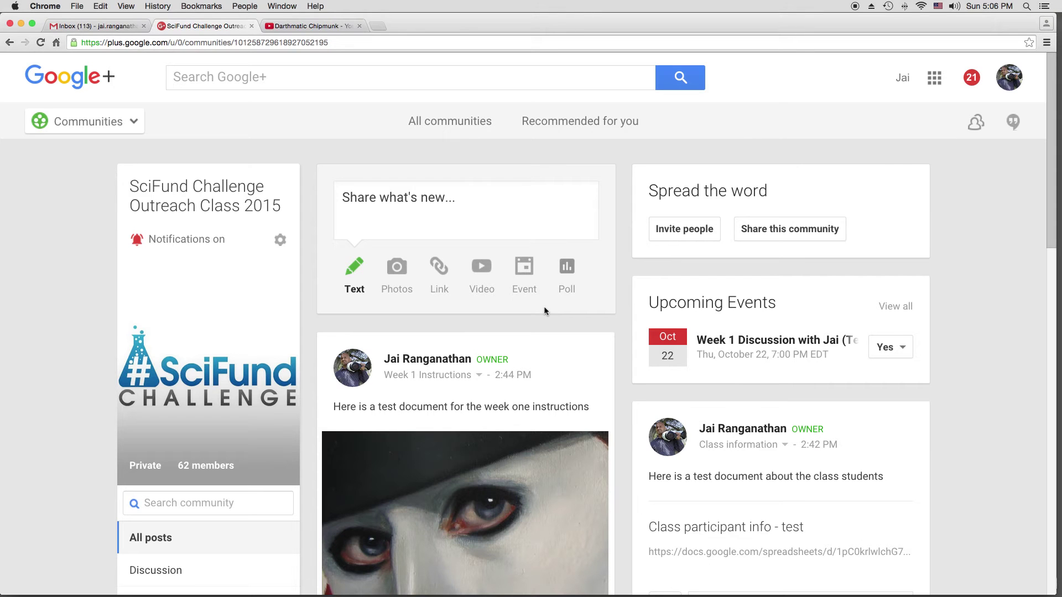
# Step: Start a new post in the community with the text "This is a test post."
pyautogui.click(384, 208)
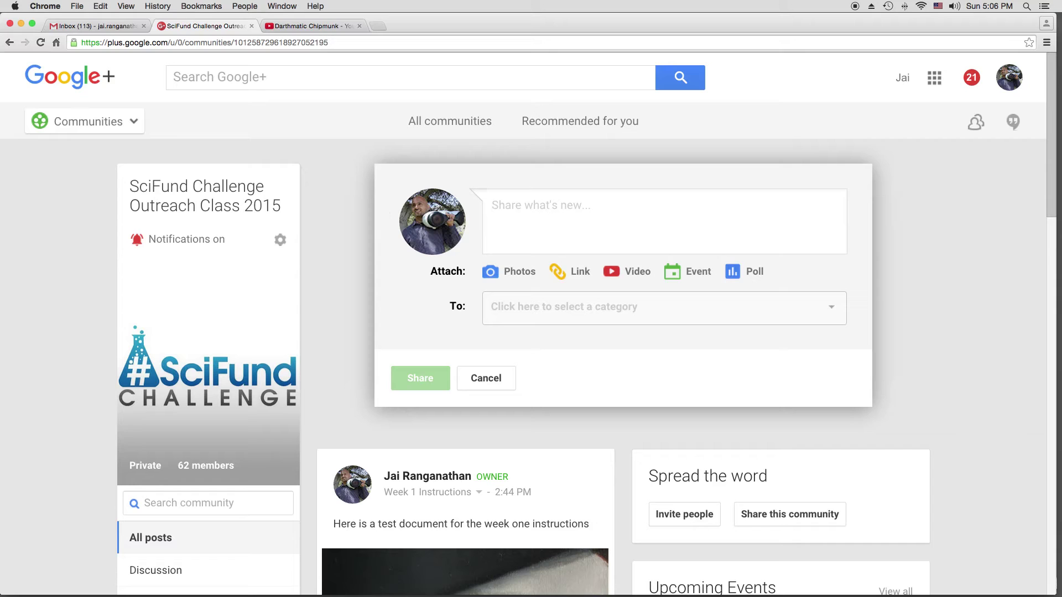
pyautogui.write('Thi sa')
pyautogui.press('BackSpace')
pyautogui.press('BackSpace')
pyautogui.press('BackSpace')
pyautogui.write('s ia is')
pyautogui.press('BackSpace')
pyautogui.press('BackSpace')
pyautogui.press('BackSpace')
pyautogui.press('BackSpace')
pyautogui.press('BackSpace')
pyautogui.write('is a test post.')
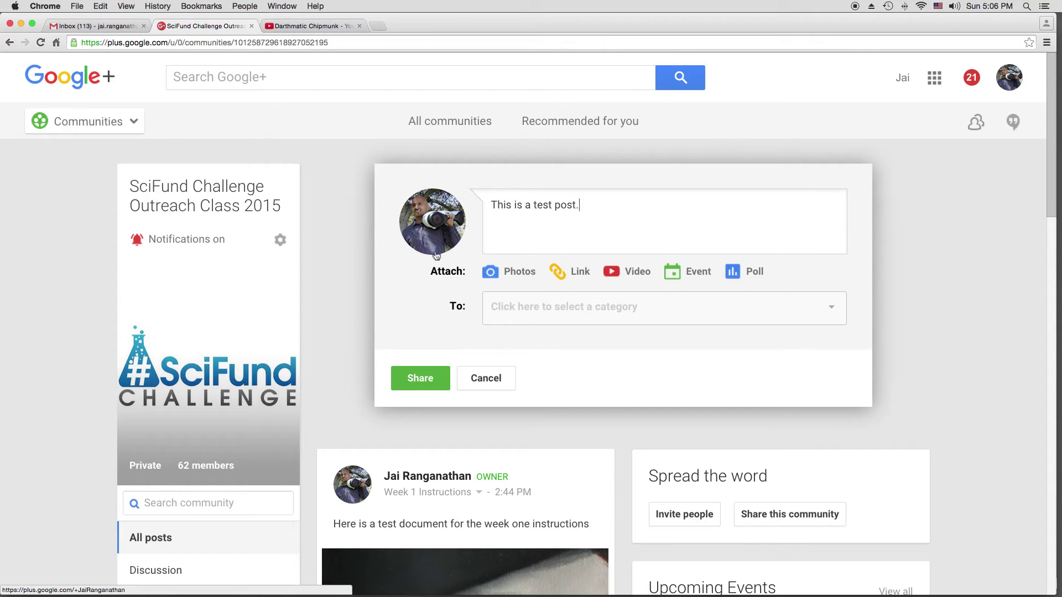
# Step: Attach the link scifundchallenge.org to the test post
pyautogui.click(569, 274)
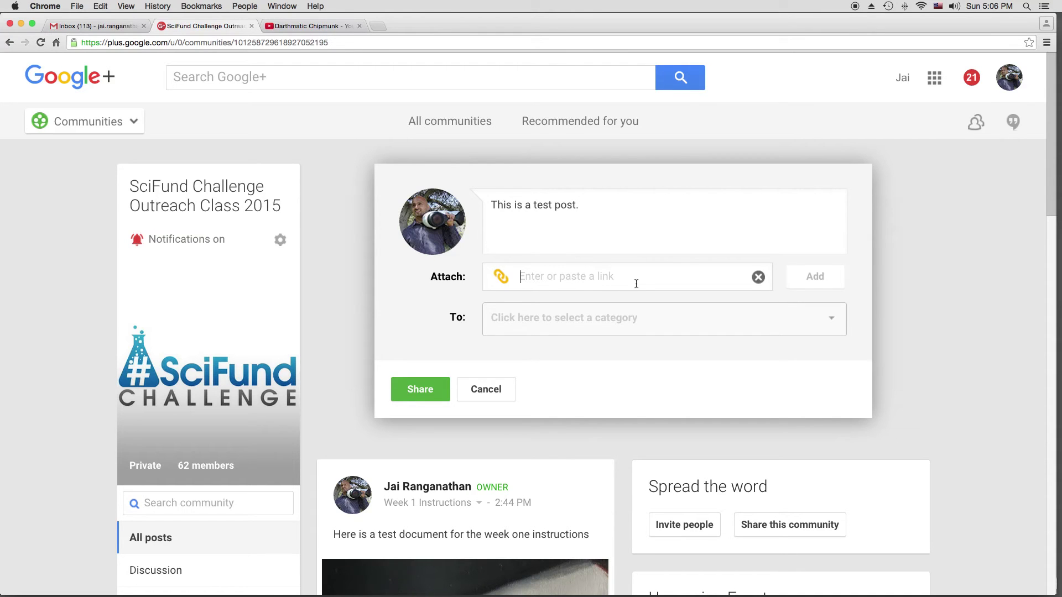
pyautogui.write('youtub')
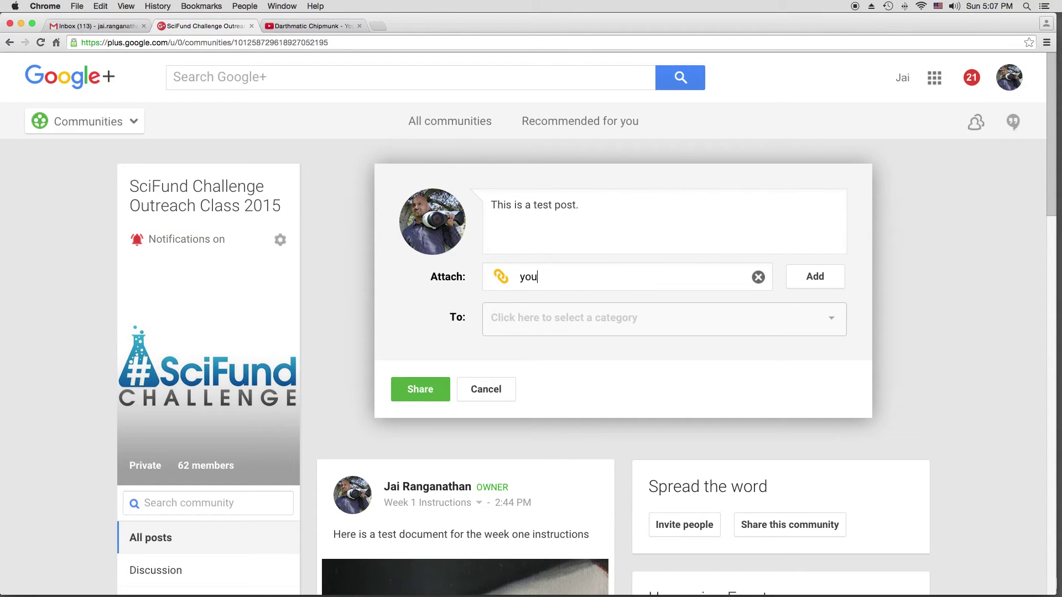
pyautogui.press('BackSpace')
pyautogui.press('BackSpace')
pyautogui.press('BackSpace')
pyautogui.press('BackSpace')
pyautogui.press('BackSpace')
pyautogui.press('BackSpace')
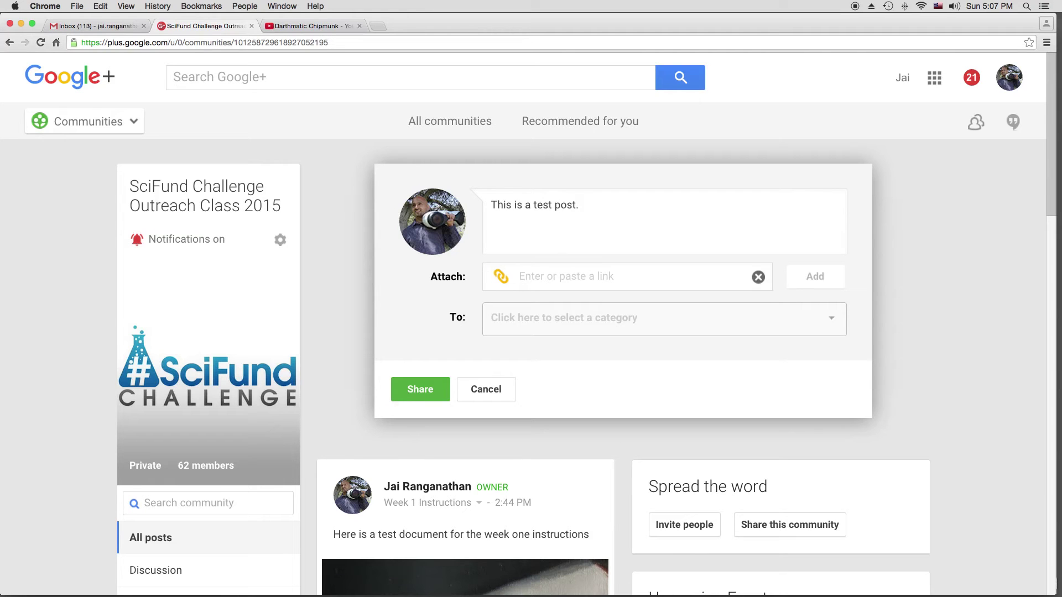
pyautogui.write('scifundchallenge.org')
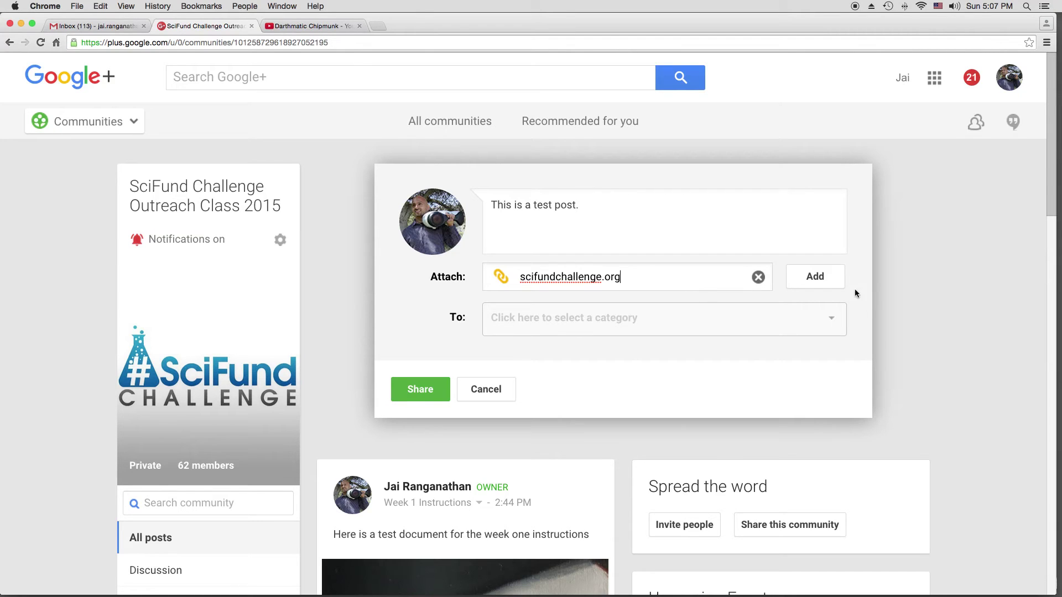
pyautogui.click(821, 277)
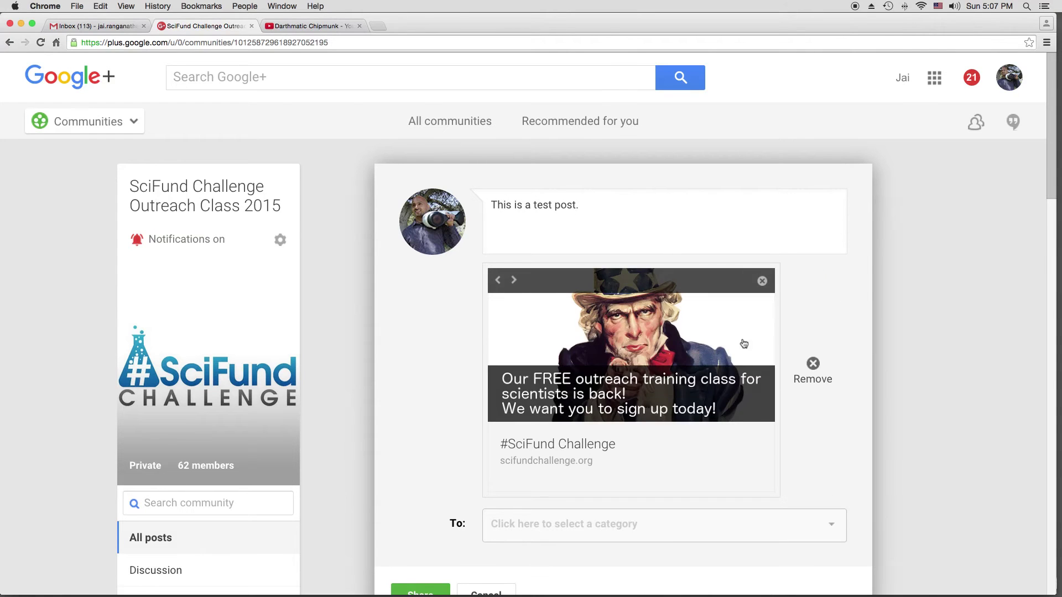
# Step: Look through the categories offered for the test post and close the list without choosing one
pyautogui.scroll(-2, 789, 350)
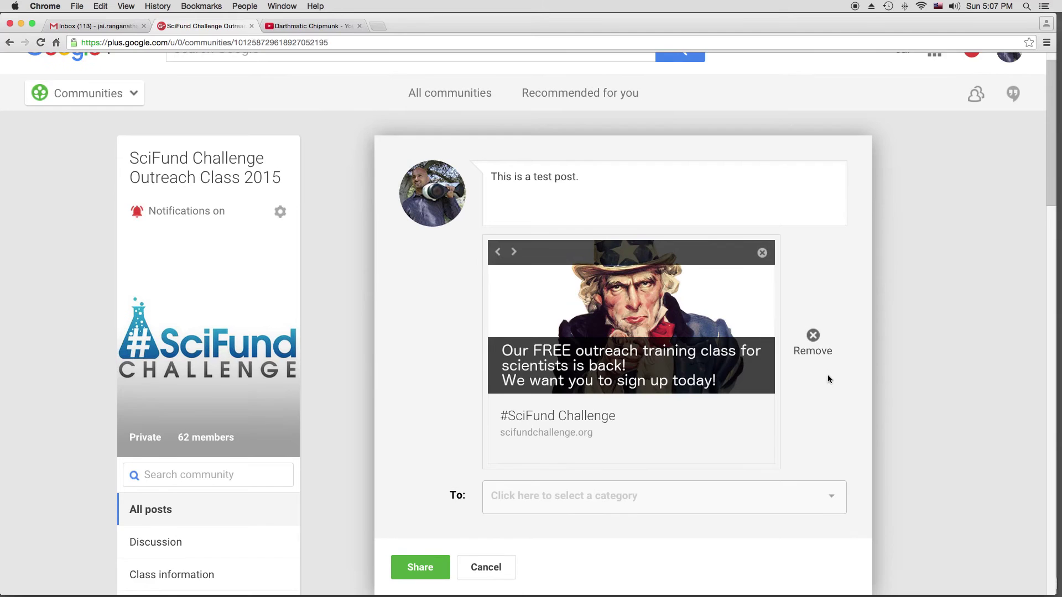
pyautogui.scroll(-3, 827, 379)
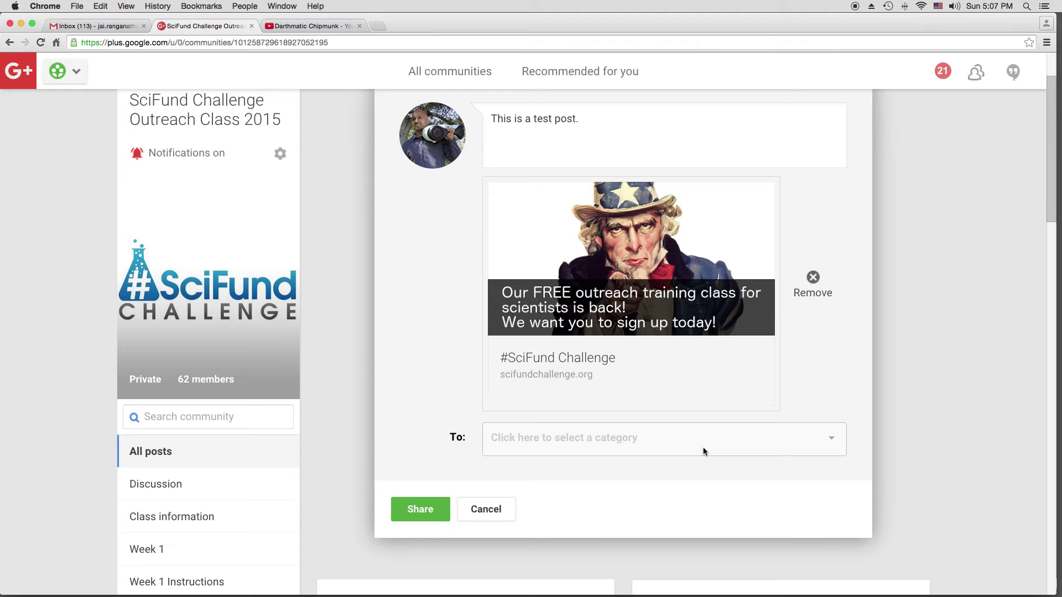
pyautogui.scroll(-1, 711, 450)
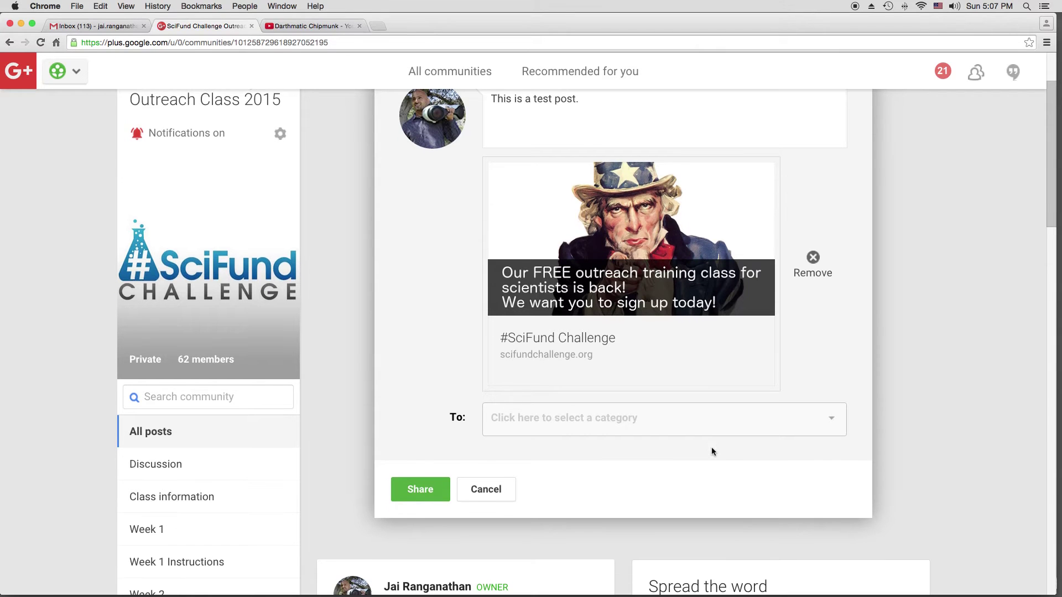
pyautogui.scroll(-3, 711, 451)
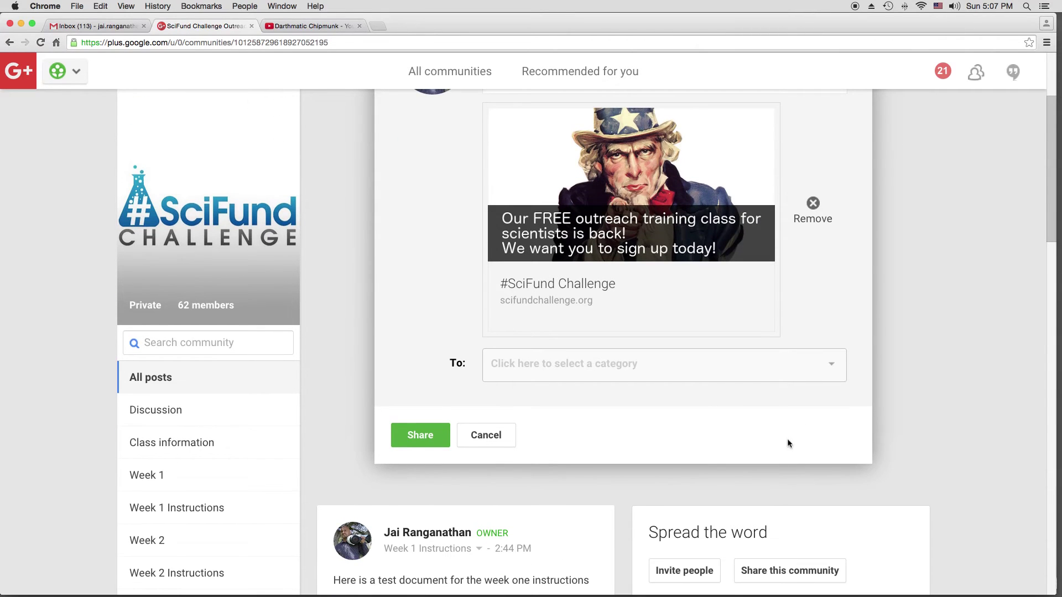
pyautogui.click(833, 362)
pyautogui.scroll(-2, 803, 400)
pyautogui.scroll(1, 802, 401)
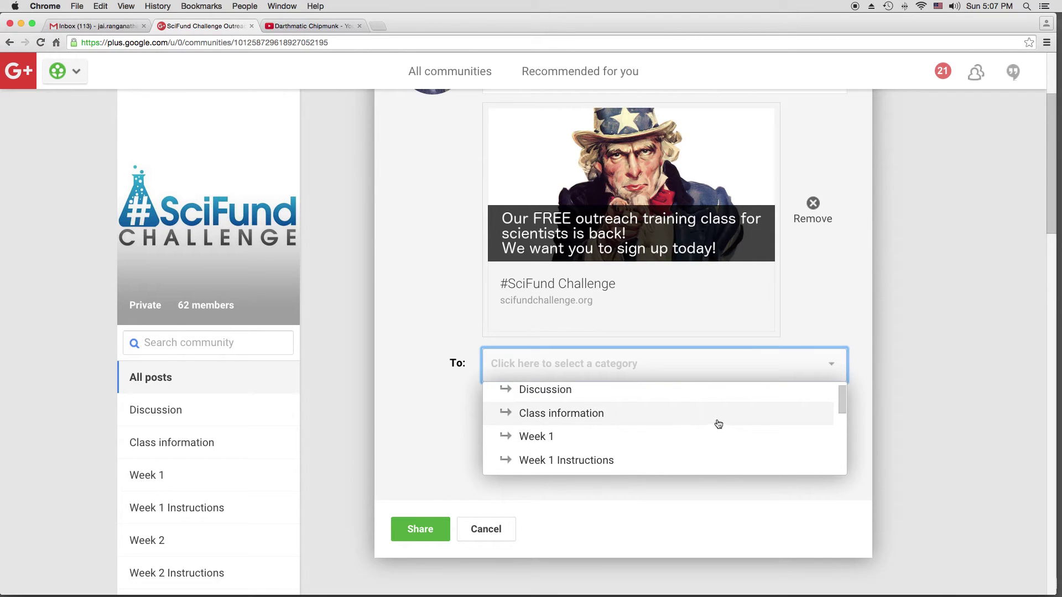
pyautogui.scroll(-1, 719, 425)
pyautogui.scroll(-3, 736, 436)
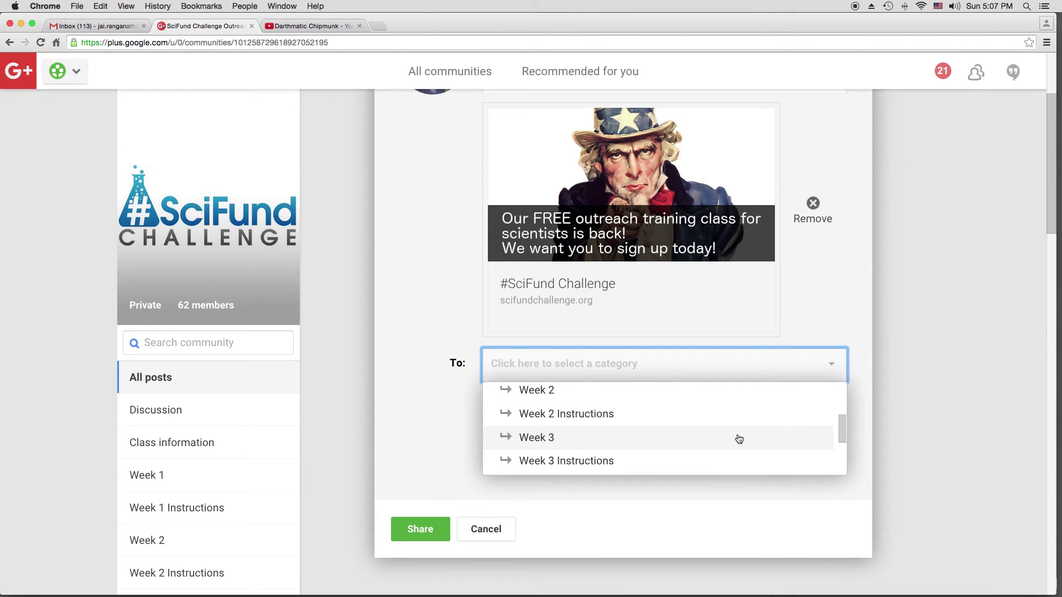
pyautogui.scroll(2, 737, 438)
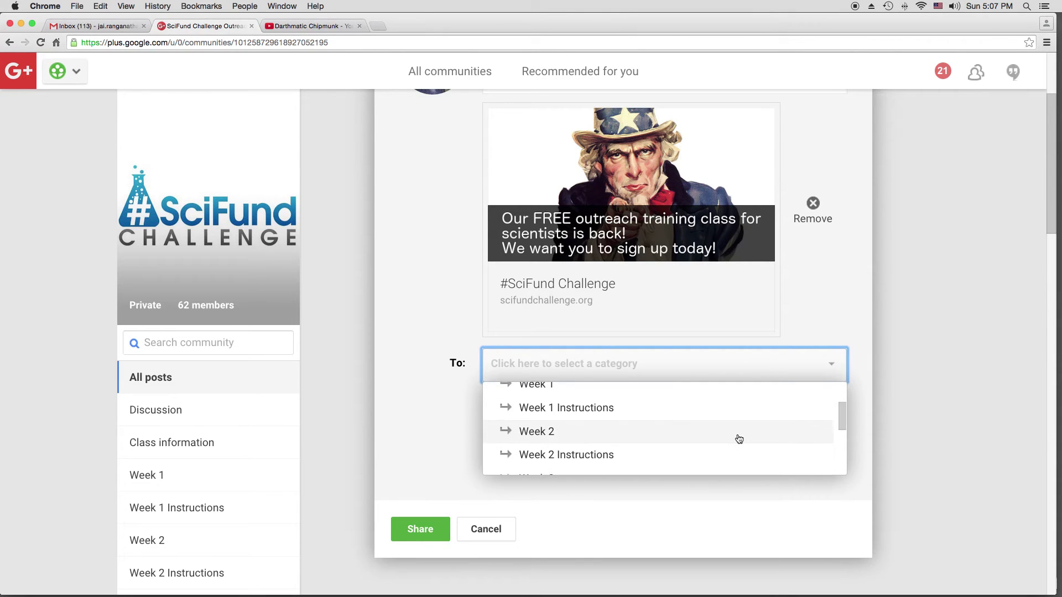
pyautogui.click(837, 331)
# Step: Remove the link attachment from the post and start attaching a YouTube video by URL
pyautogui.scroll(3, 837, 330)
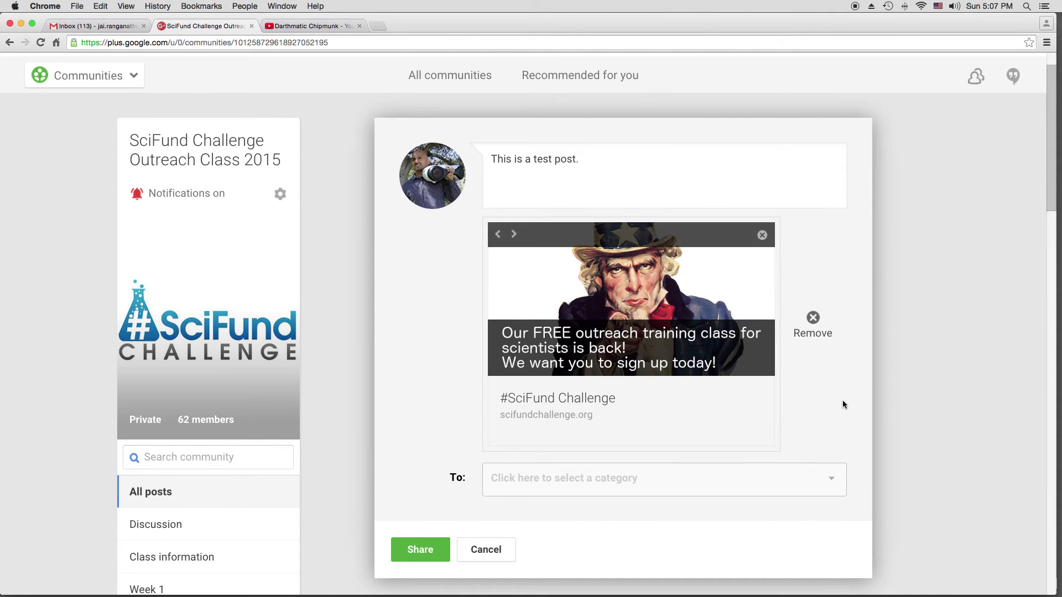
pyautogui.click(810, 321)
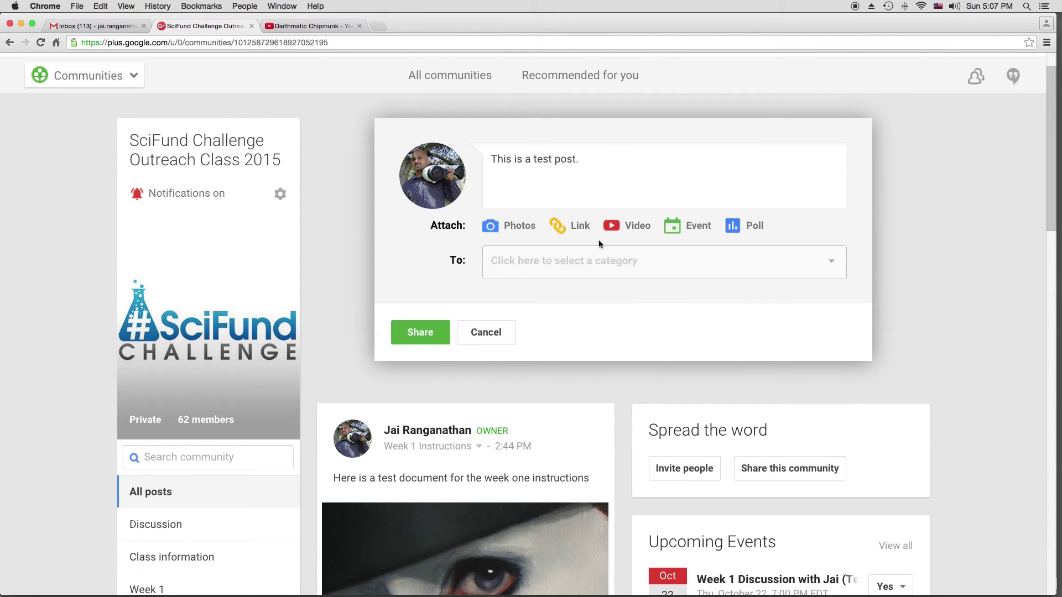
pyautogui.click(634, 231)
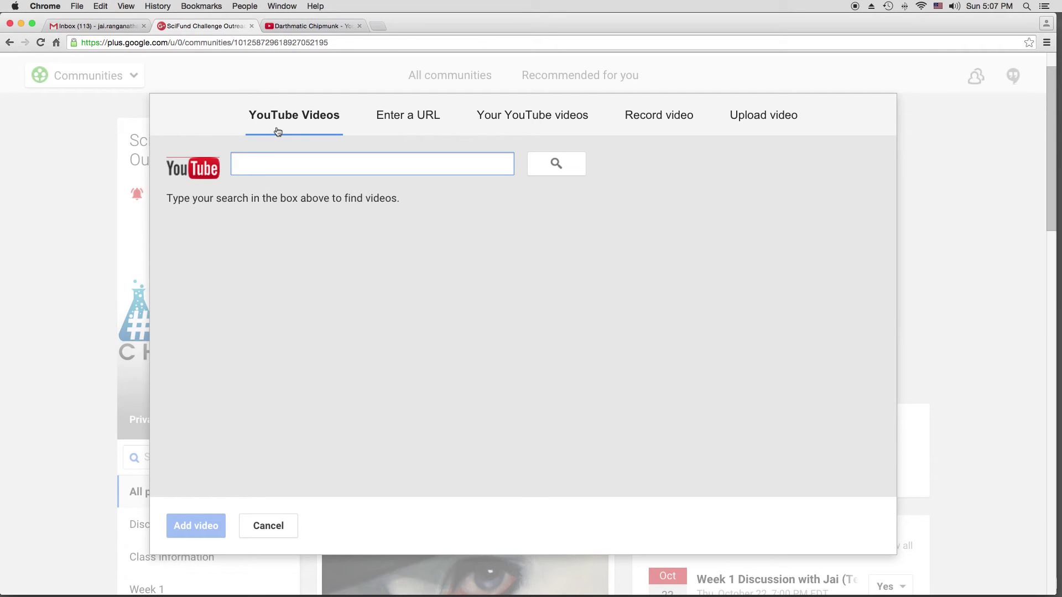
pyautogui.click(404, 128)
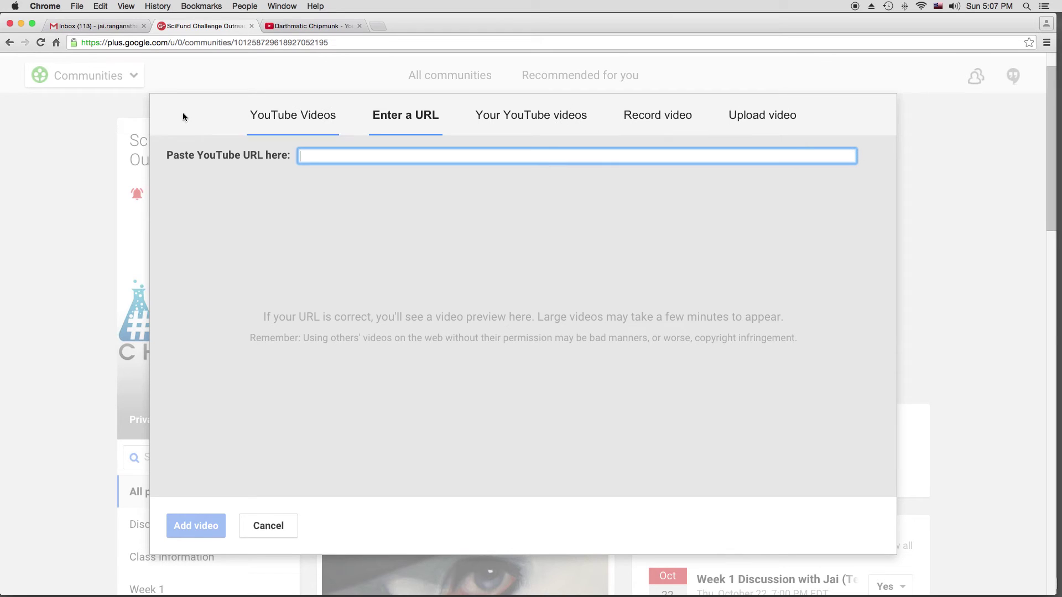
# Step: Switch to the open YouTube page and play the Darthmatic Chipmunk video, replaying it once
pyautogui.click(317, 28)
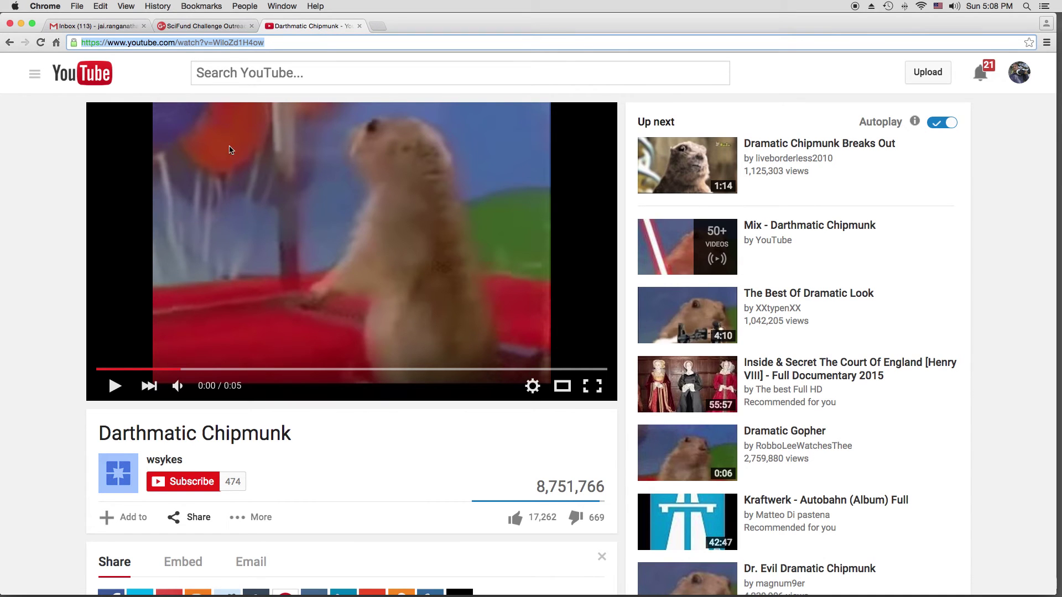
pyautogui.click(113, 373)
pyautogui.click(114, 387)
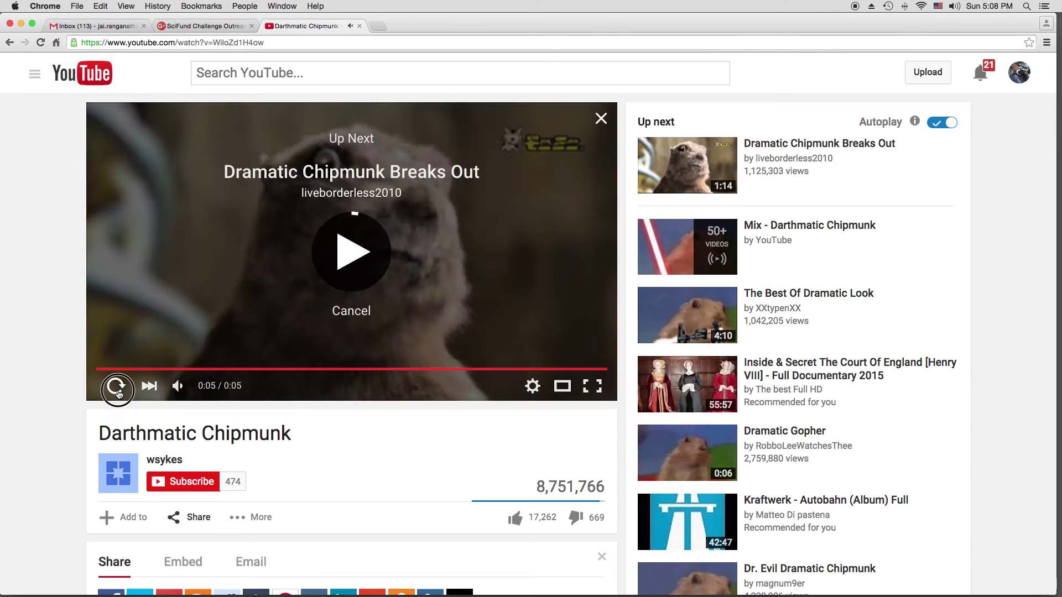
pyautogui.click(115, 386)
pyautogui.click(117, 392)
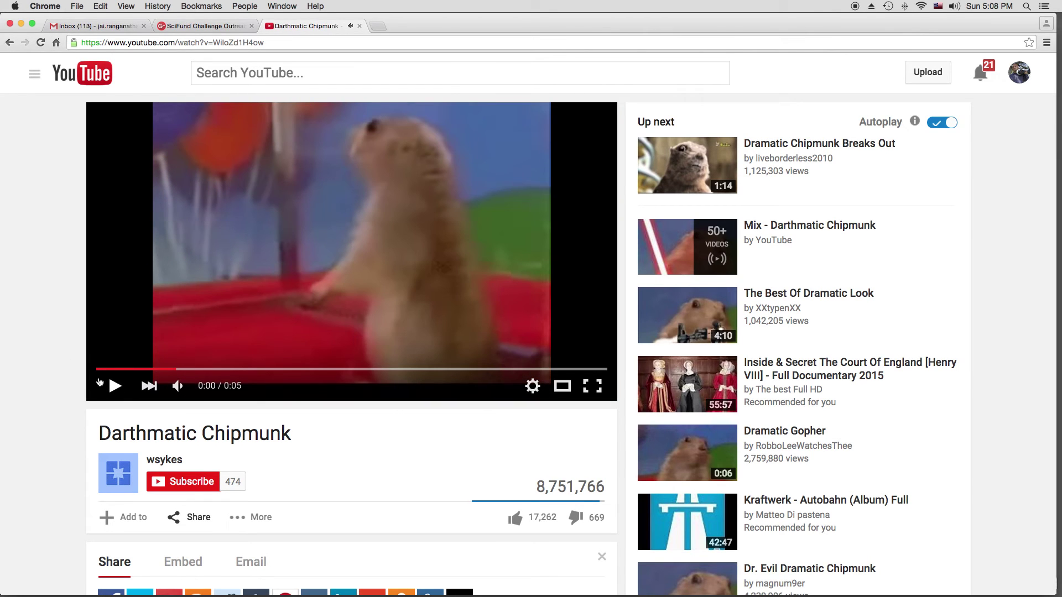
# Step: Copy the Darthmatic Chipmunk video's web address and use it to attach the video to the test post
pyautogui.click(250, 45)
pyautogui.press('super+c')
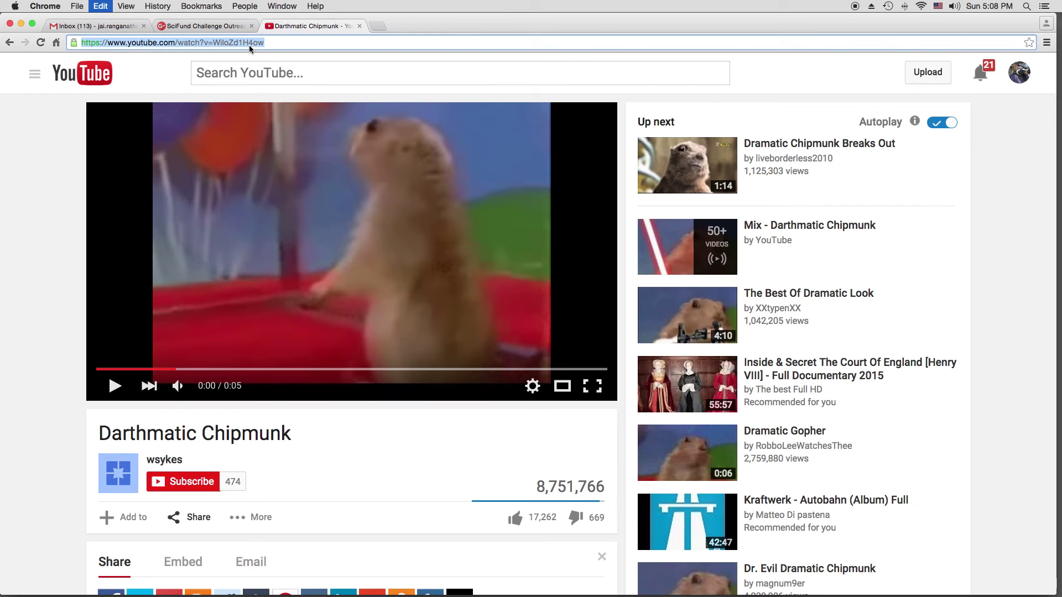
pyautogui.click(214, 26)
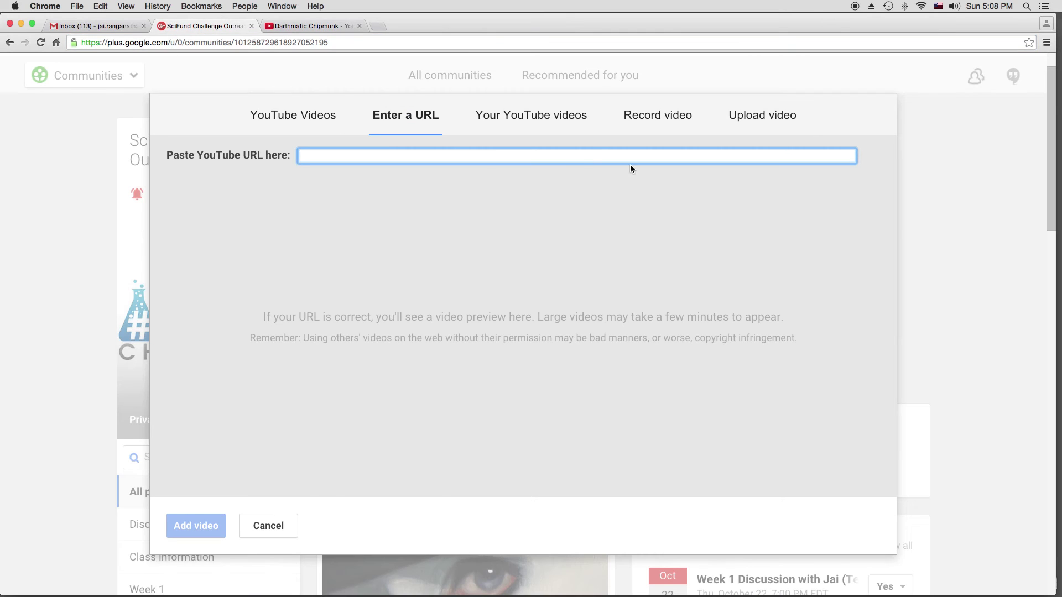
pyautogui.press('super+v')
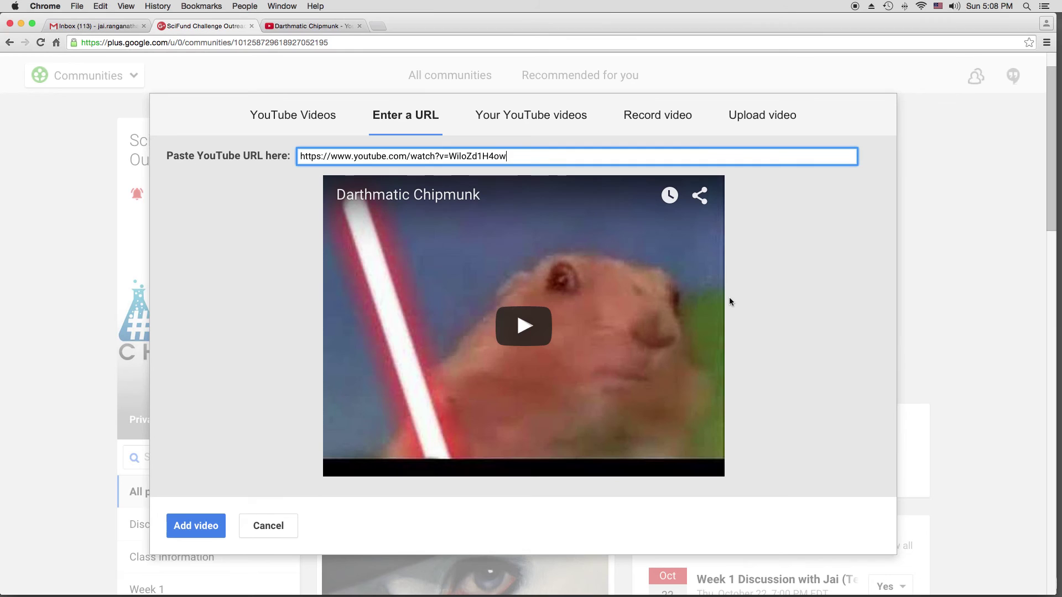
pyautogui.click(211, 530)
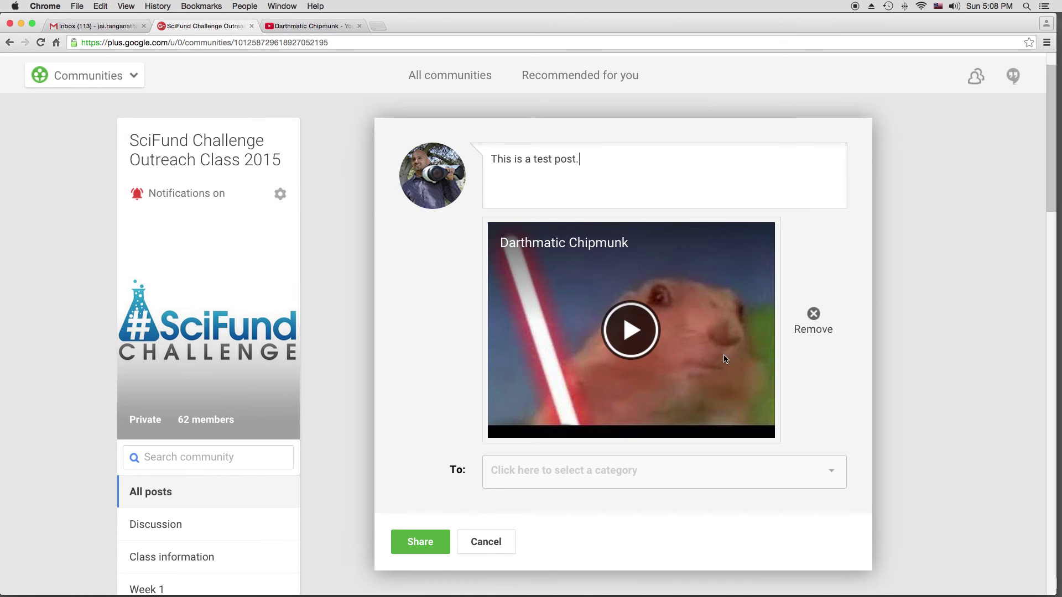
# Step: Assign the test post to the Week 1 category and share it with the community
pyautogui.click(832, 471)
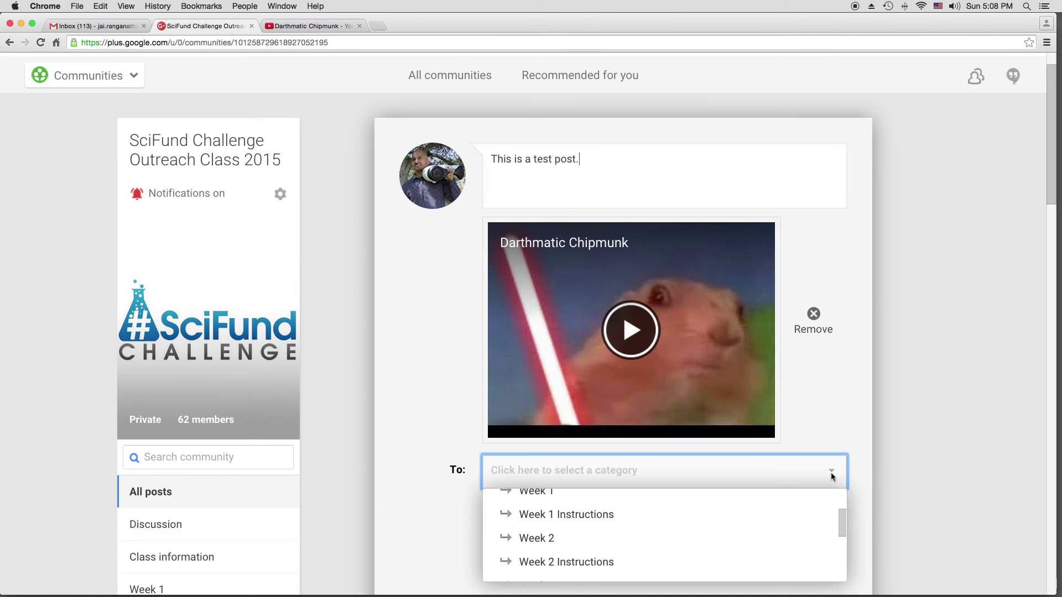
pyautogui.scroll(-10, 792, 532)
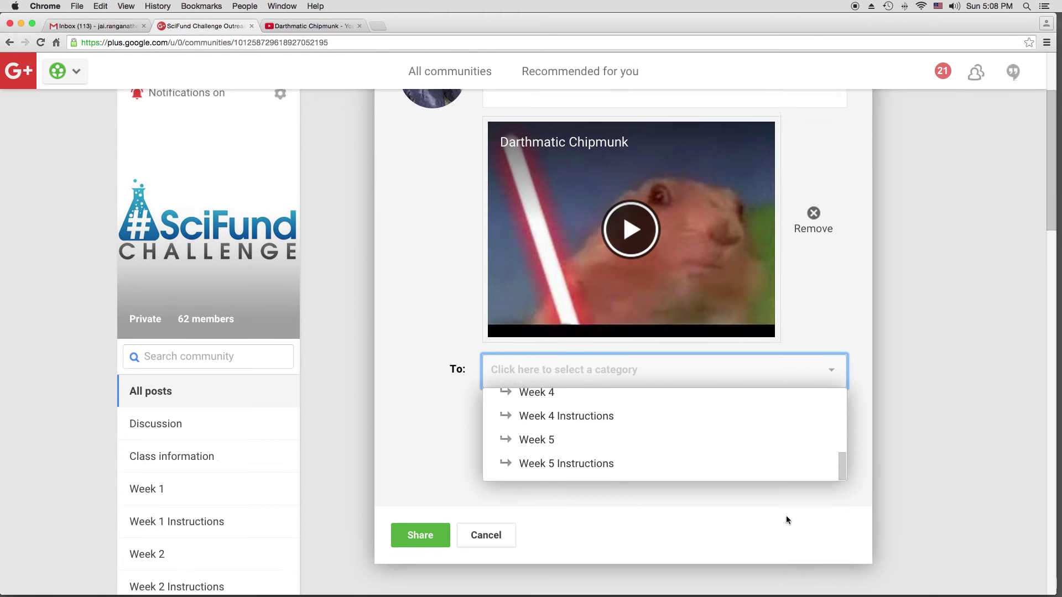
pyautogui.scroll(2, 791, 487)
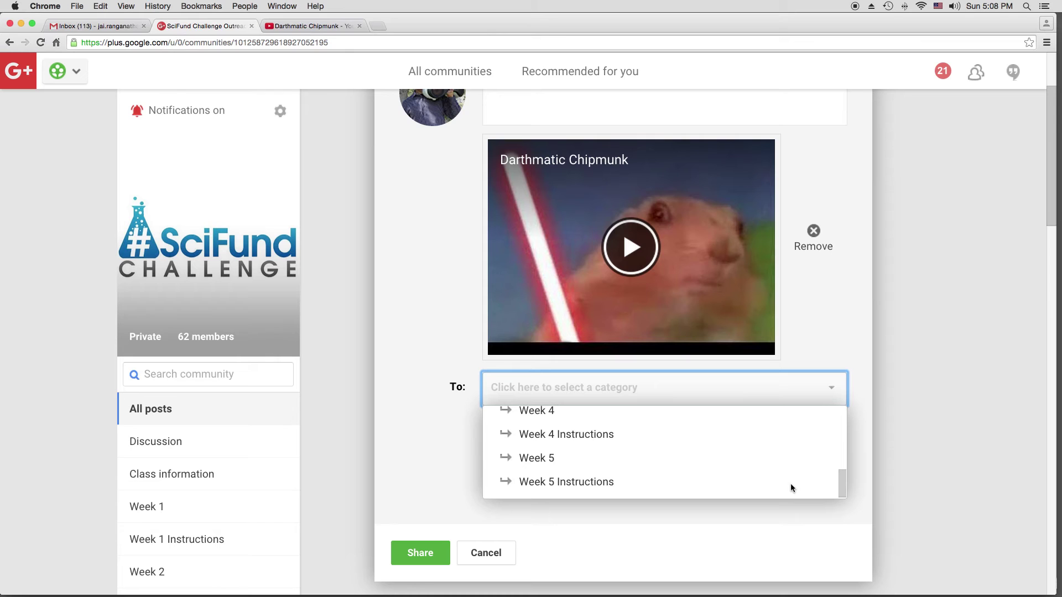
pyautogui.scroll(5, 786, 488)
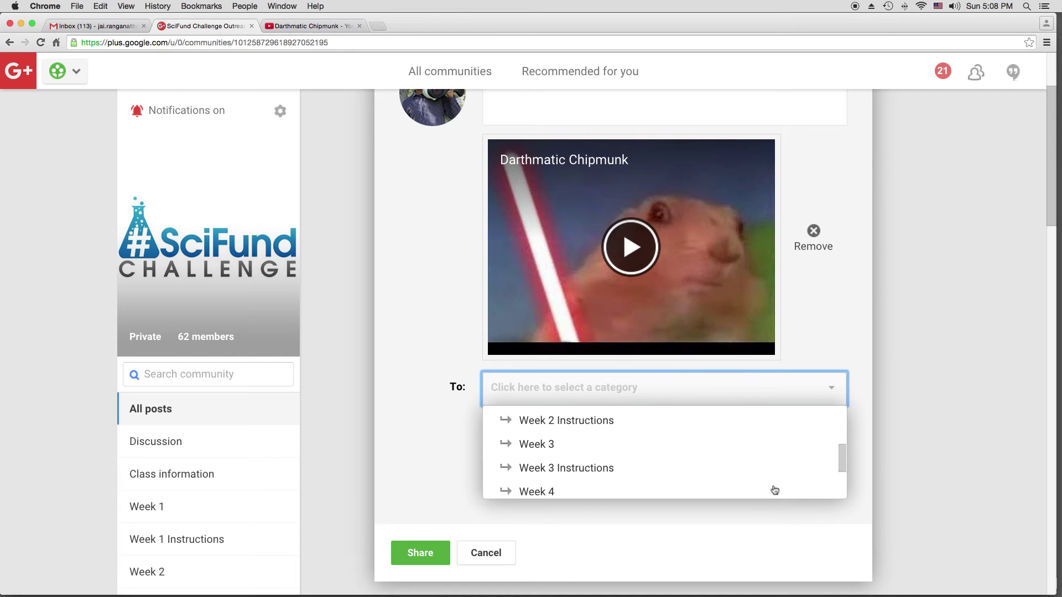
pyautogui.scroll(1, 688, 425)
pyautogui.click(683, 422)
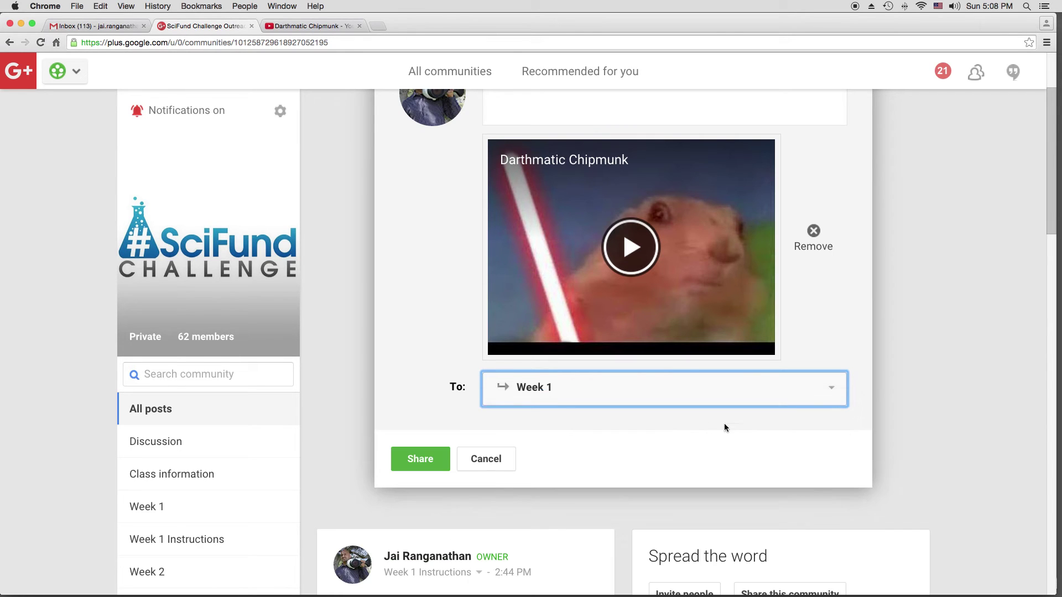
pyautogui.click(422, 463)
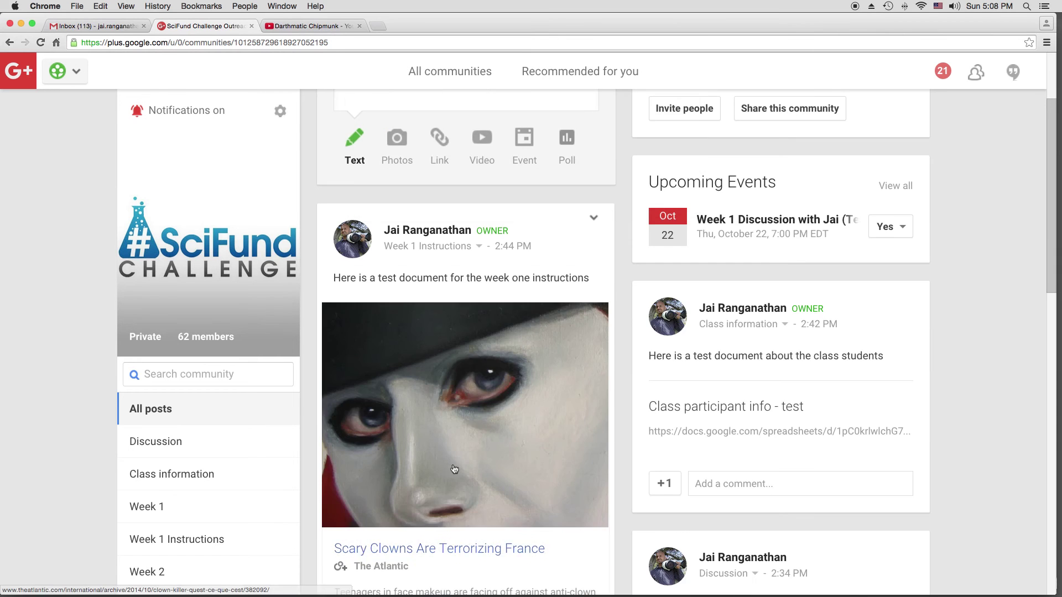
# Step: Check the category options of the newly shared test post and close them without changing the category
pyautogui.scroll(-2, 652, 396)
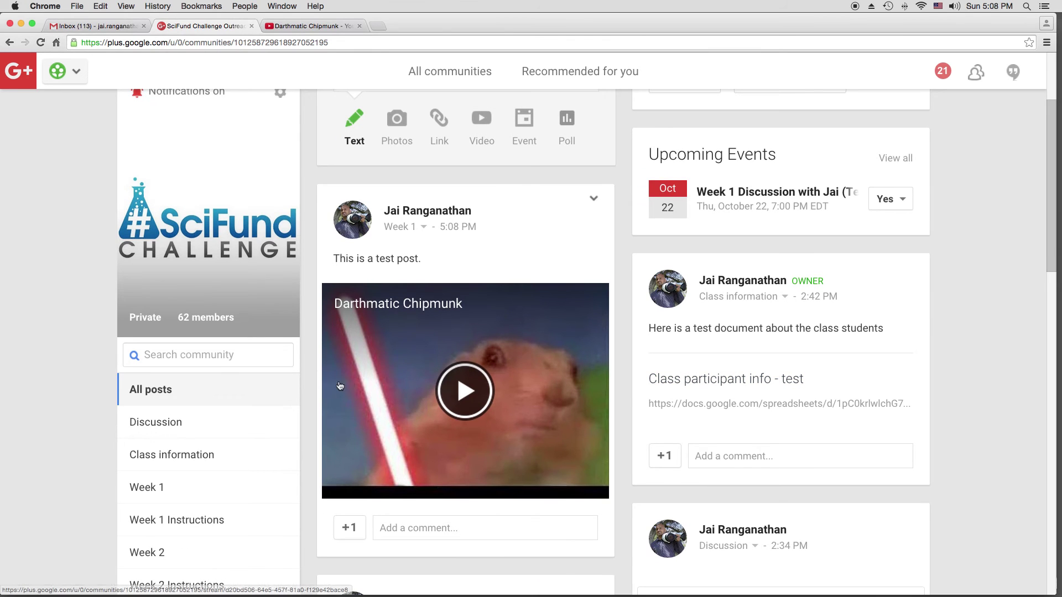
pyautogui.click(404, 228)
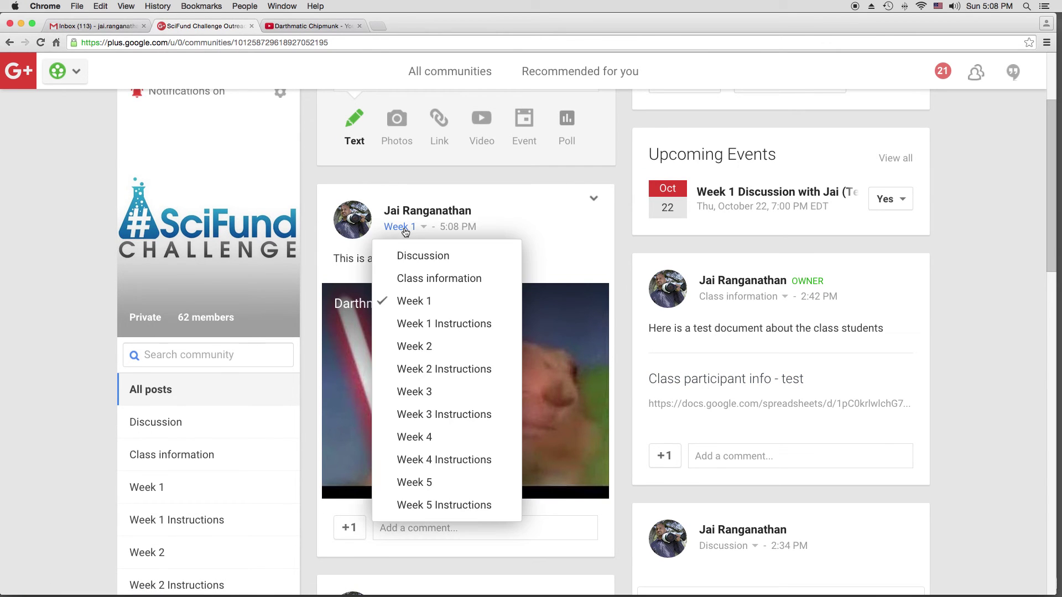
pyautogui.click(402, 234)
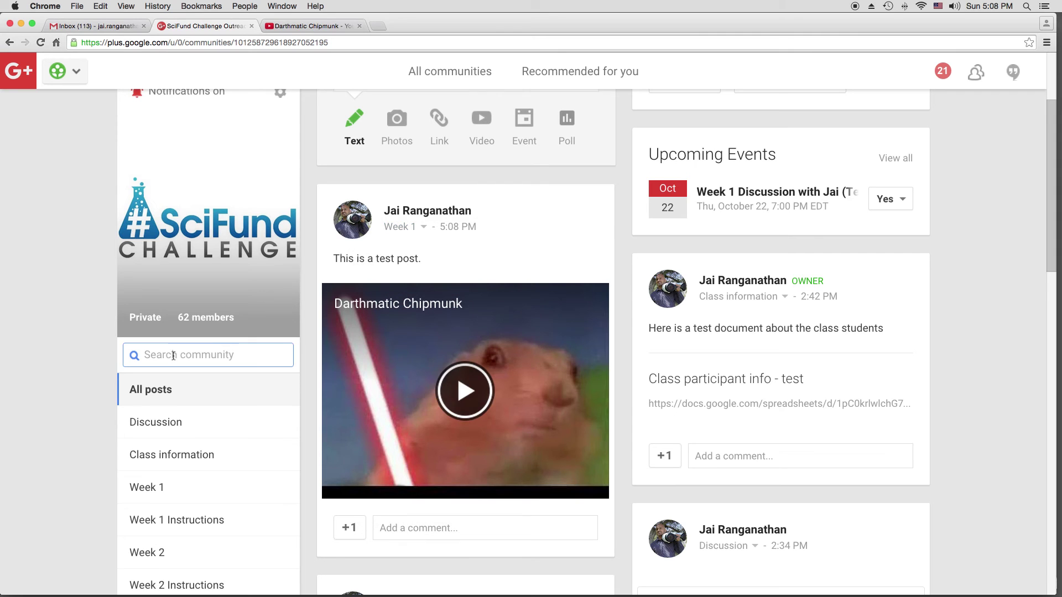
# Step: Open the Week 1 category and post the comment "This is feedback." on the test post with the Darthmatic Chipmunk video
pyautogui.click(152, 493)
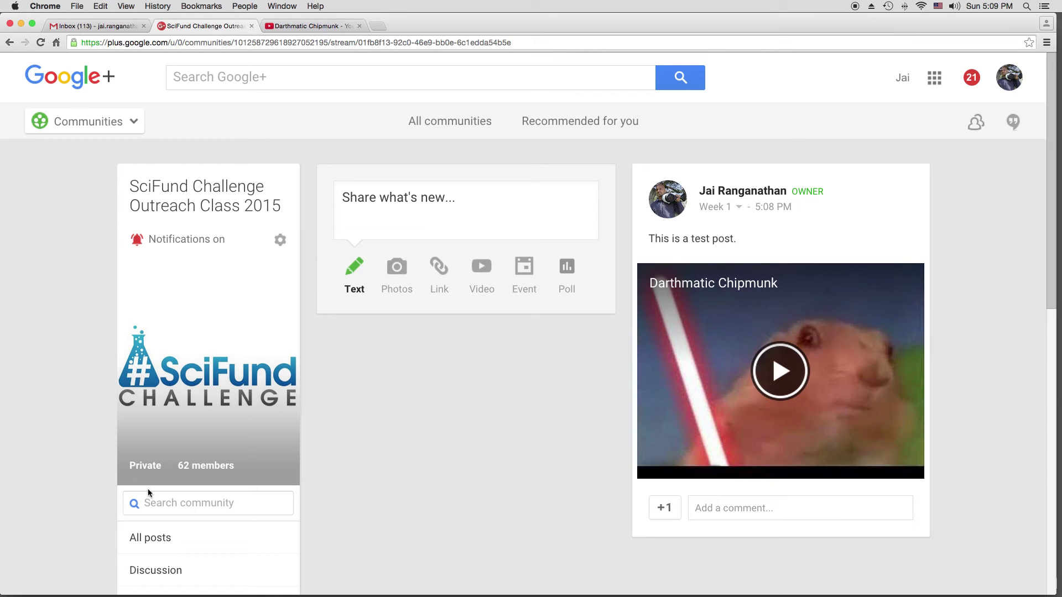
pyautogui.scroll(-1, 269, 492)
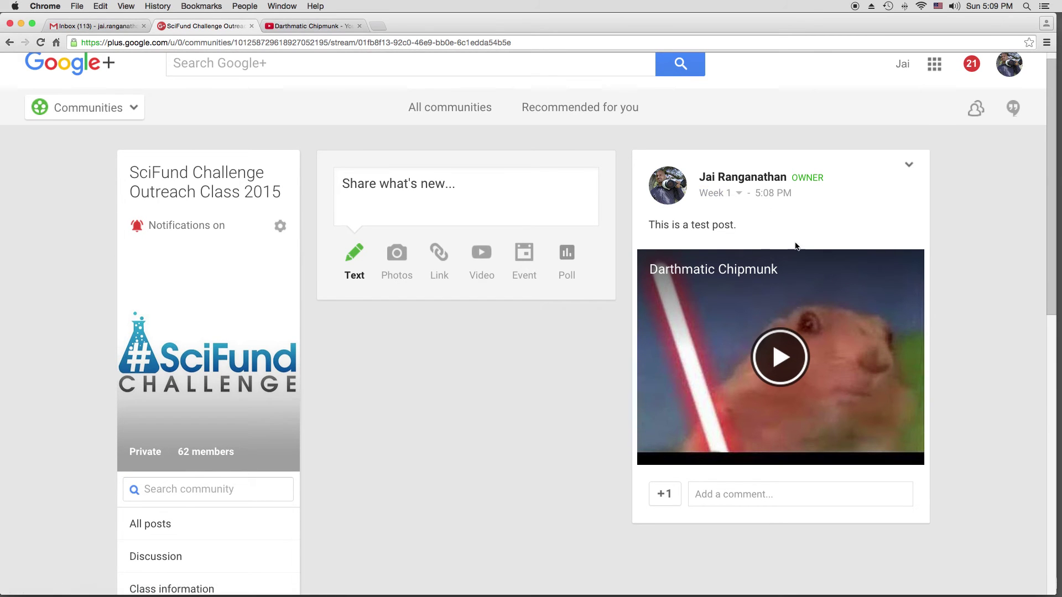
pyautogui.click(735, 497)
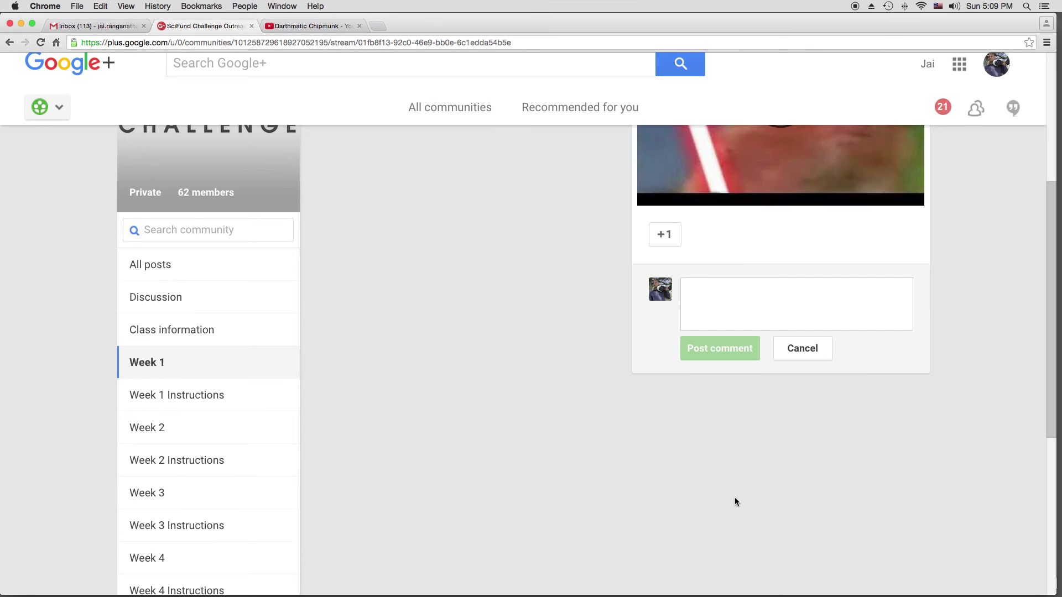
pyautogui.write('THi si')
pyautogui.press('BackSpace')
pyautogui.press('BackSpace')
pyautogui.press('BackSpace')
pyautogui.press('BackSpace')
pyautogui.press('BackSpace')
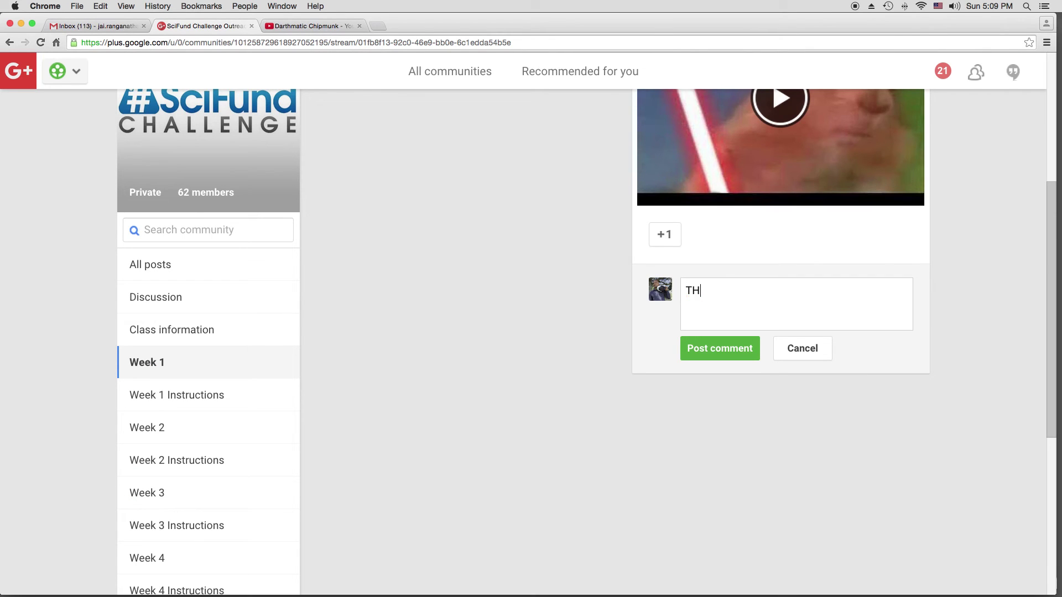
pyautogui.write('his is f')
pyautogui.write('eed')
pyautogui.press('BackSpace')
pyautogui.write('dback.')
pyautogui.click(710, 350)
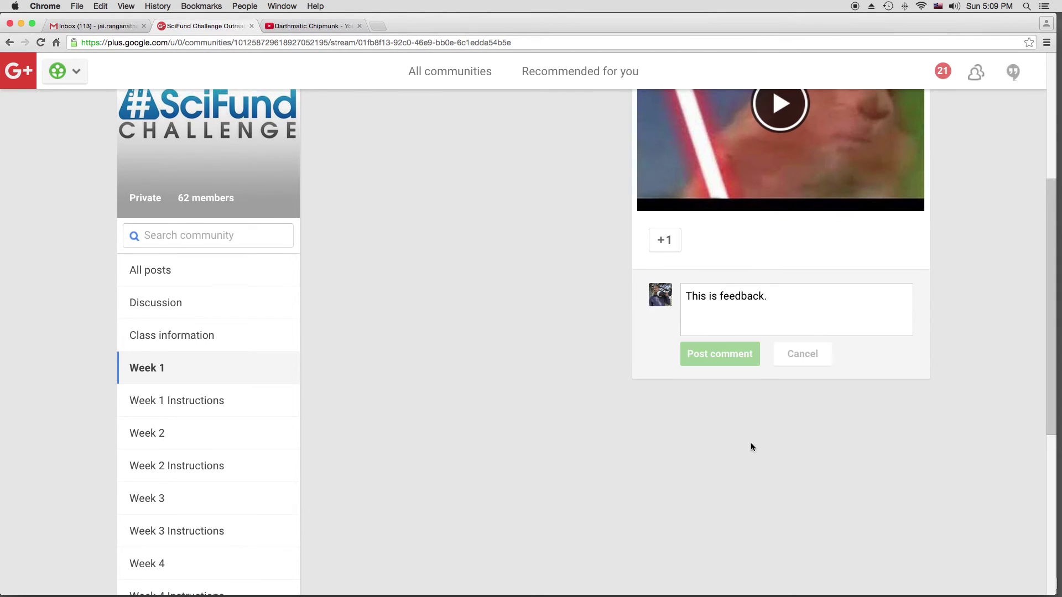
pyautogui.scroll(5, 769, 464)
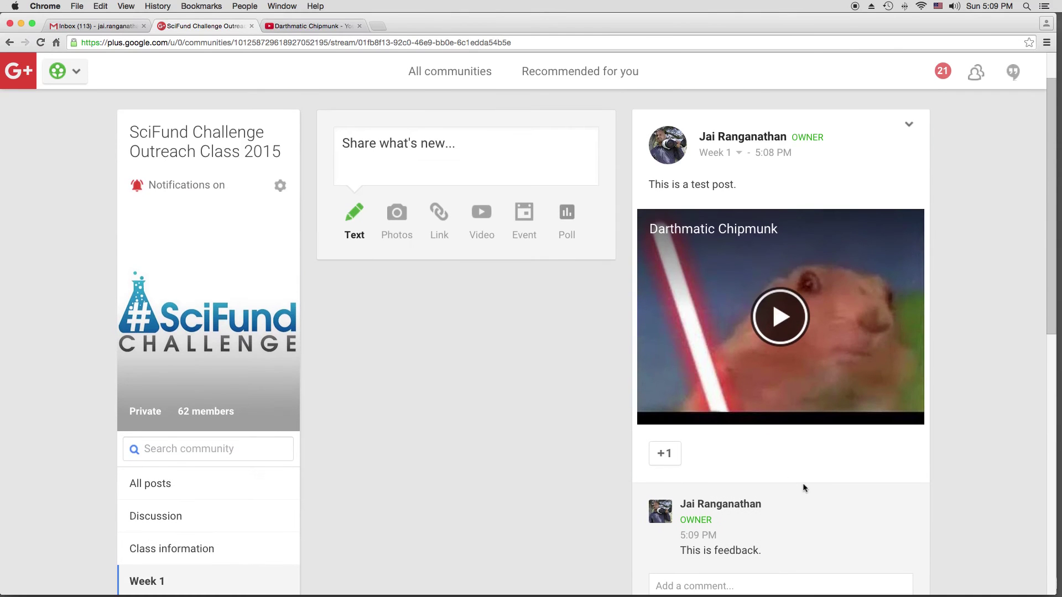
pyautogui.moveTo(860, 510)
pyautogui.scroll(-1, 835, 524)
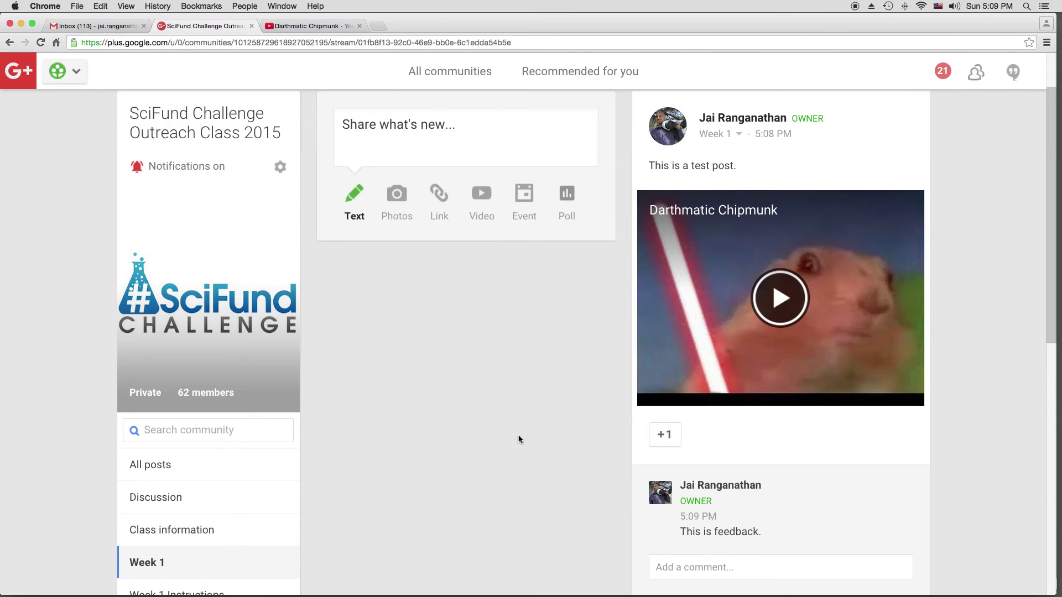
# Step: Open the community's Events section to view its upcoming events
pyautogui.scroll(-2, 520, 438)
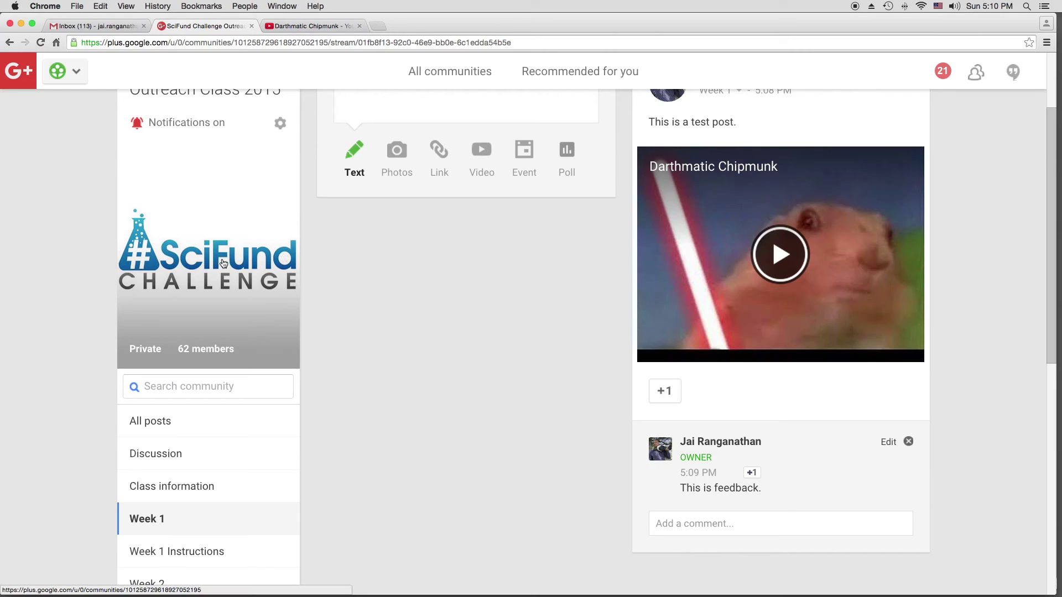
pyautogui.scroll(-5, 223, 263)
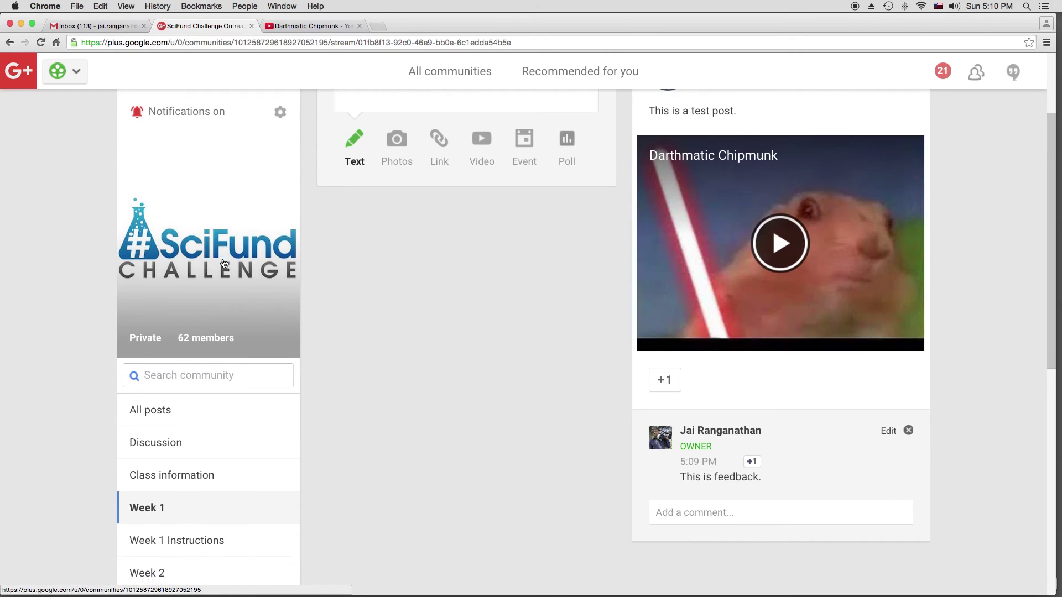
pyautogui.scroll(-5, 222, 258)
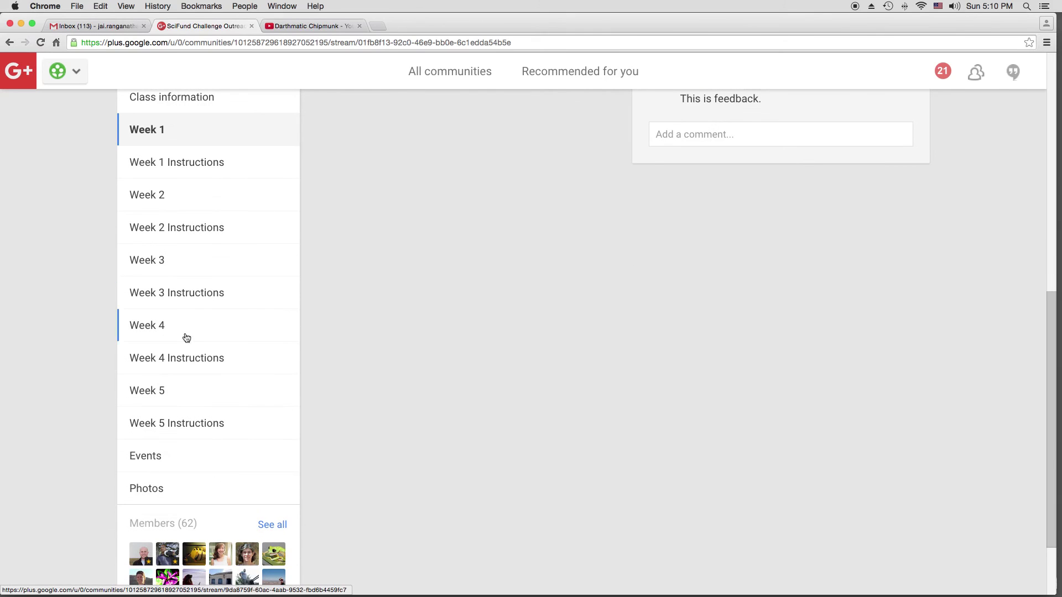
pyautogui.click(180, 463)
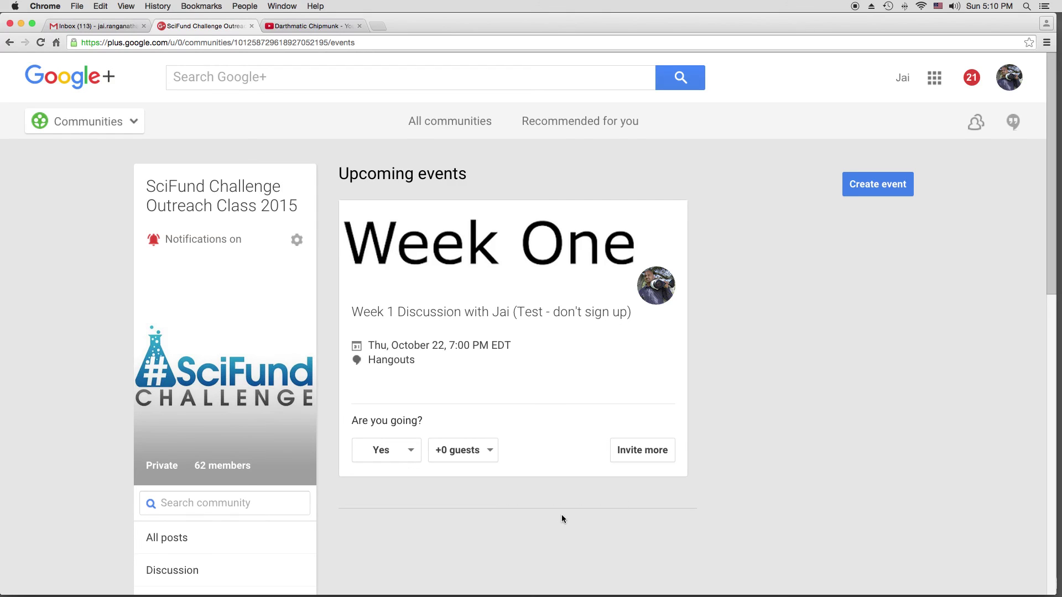
# Step: Open the upcoming Week 1 Discussion event and examine its attendance options, details and guest list
pyautogui.scroll(-1, 569, 517)
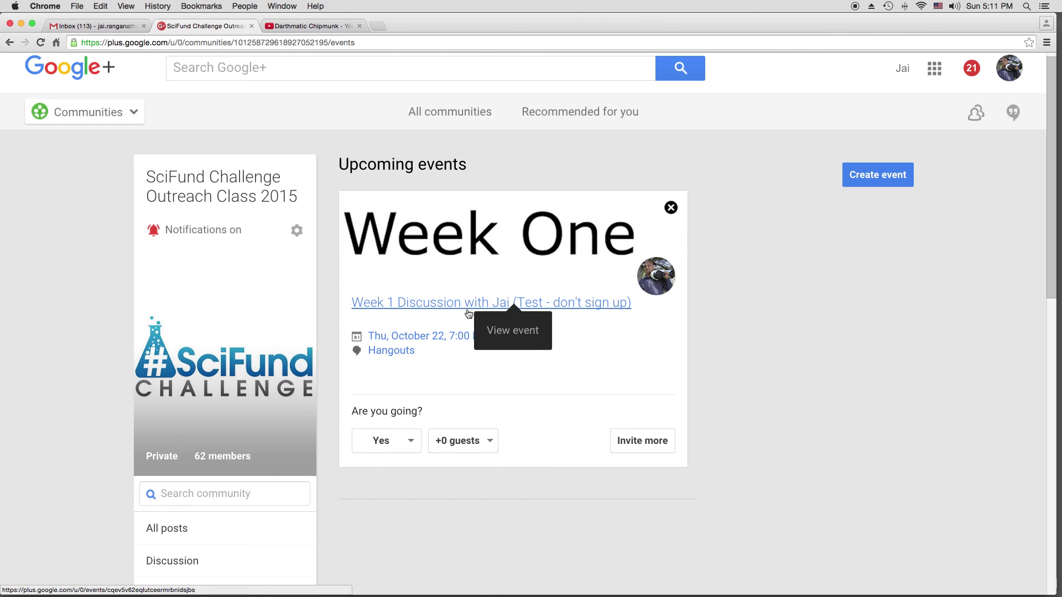
pyautogui.click(437, 309)
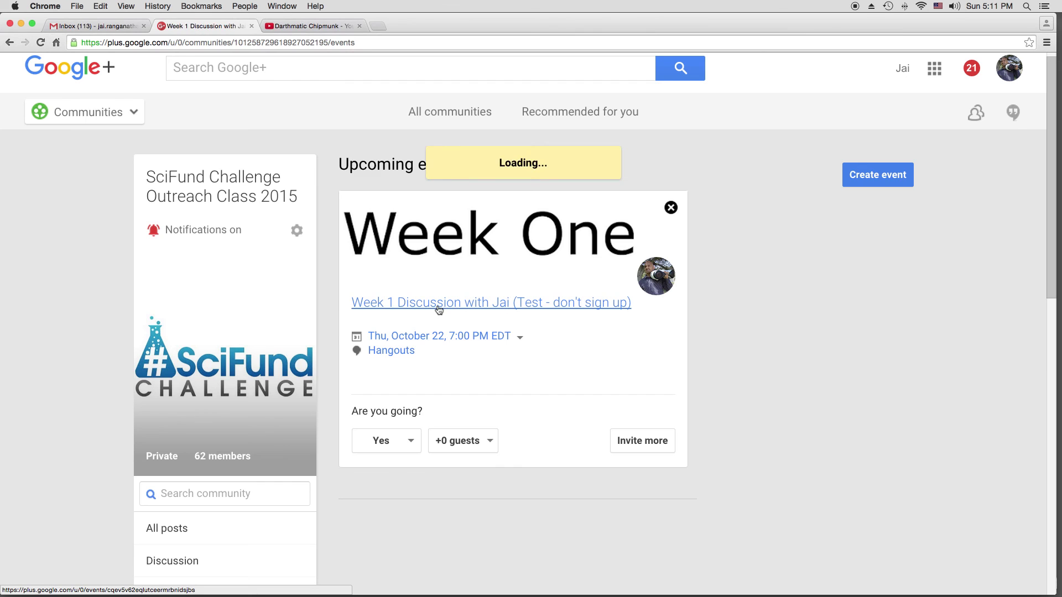
pyautogui.scroll(-5, 445, 346)
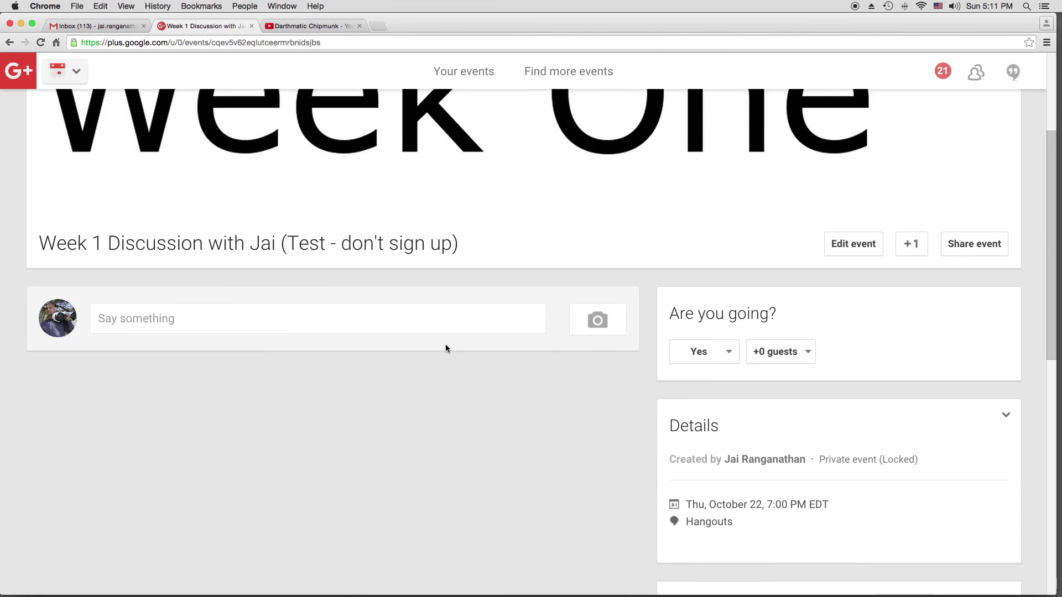
pyautogui.scroll(3, 446, 345)
pyautogui.scroll(-3, 440, 316)
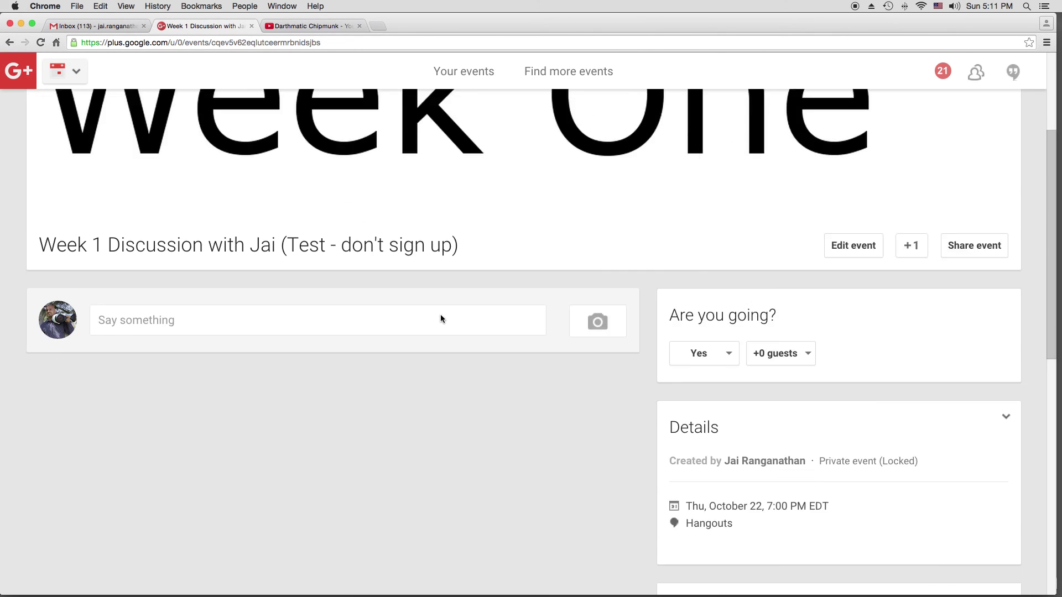
pyautogui.scroll(-3, 440, 315)
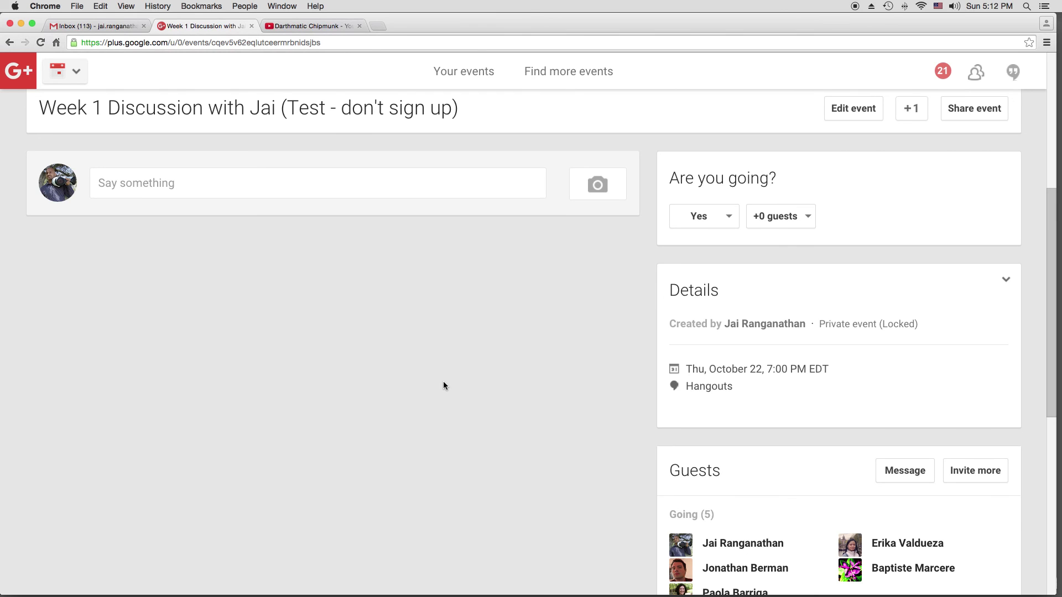